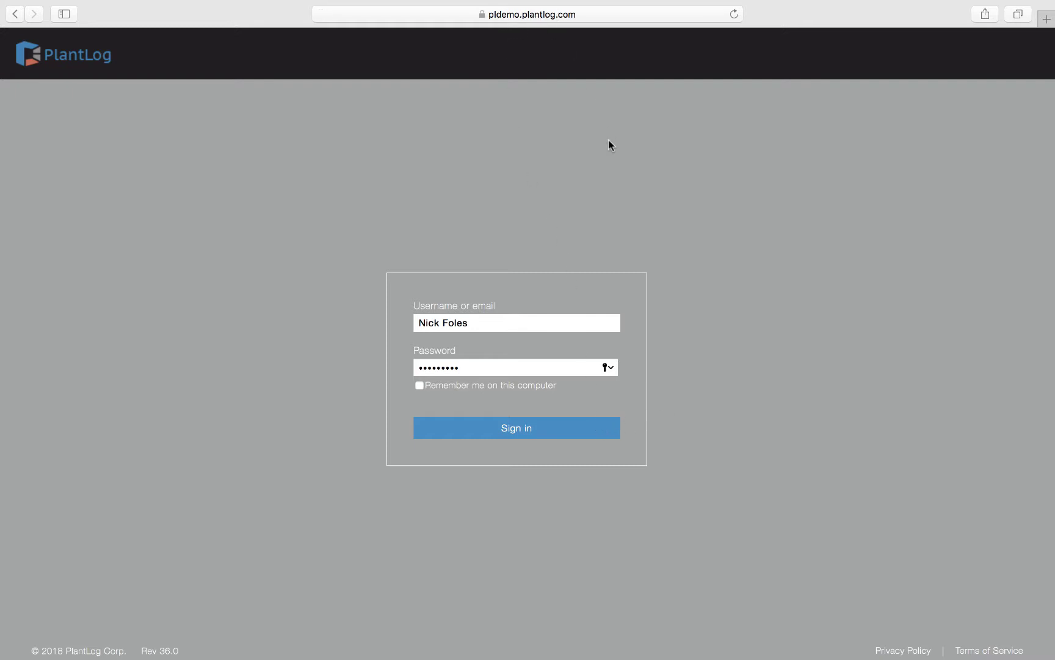
- Sign in with the prefilled credentials and open the Chiller #1 log from the Chillers group
left_click(542, 431)
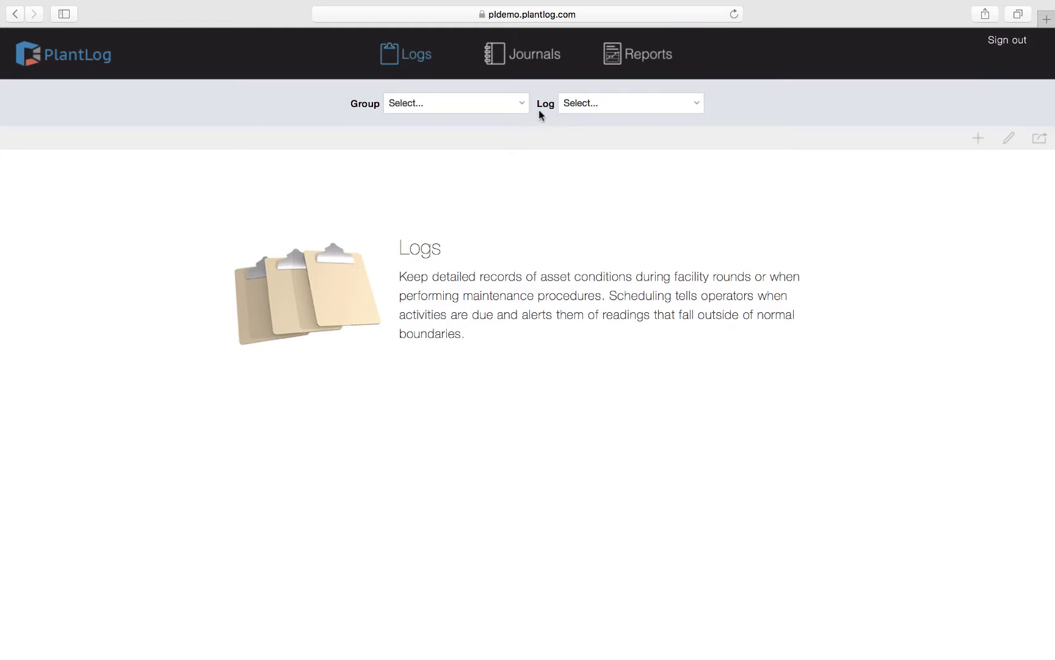
left_click(520, 104)
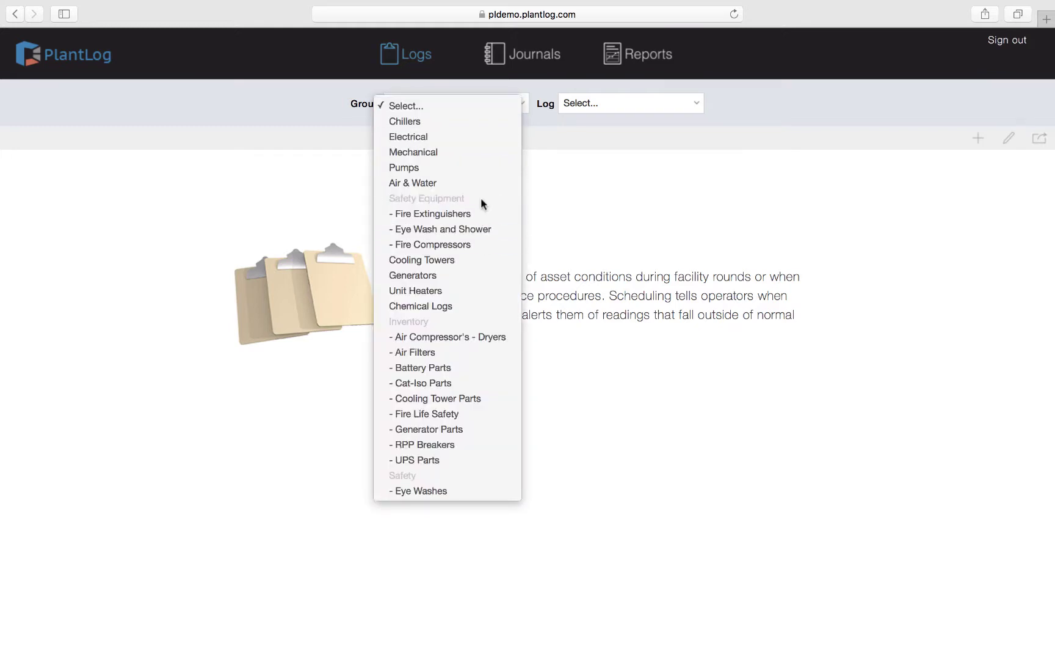
left_click(442, 122)
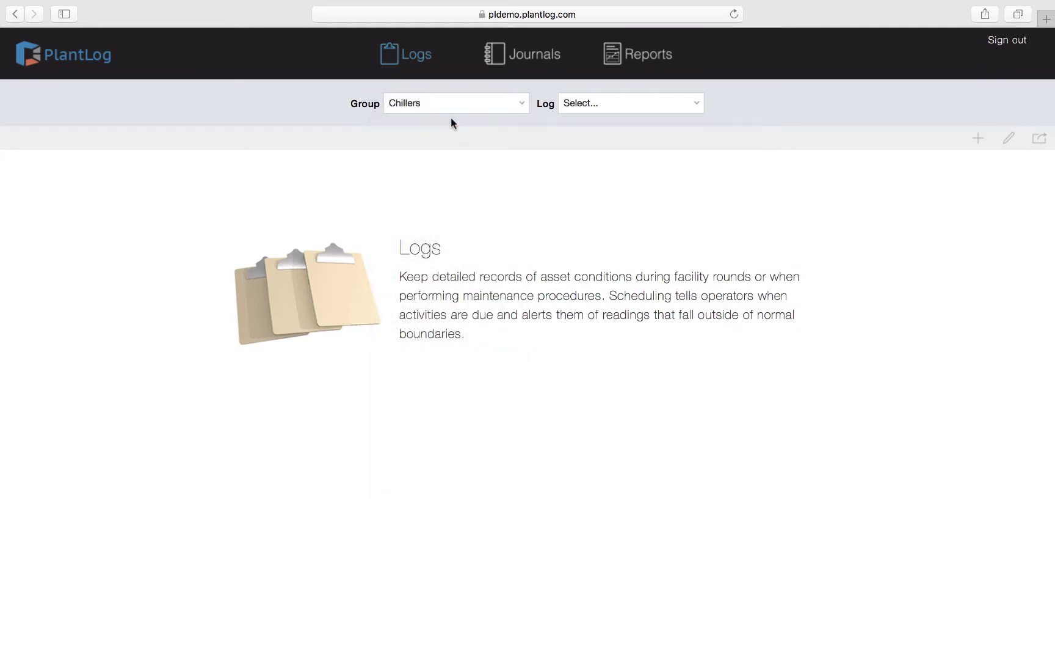
left_click(664, 109)
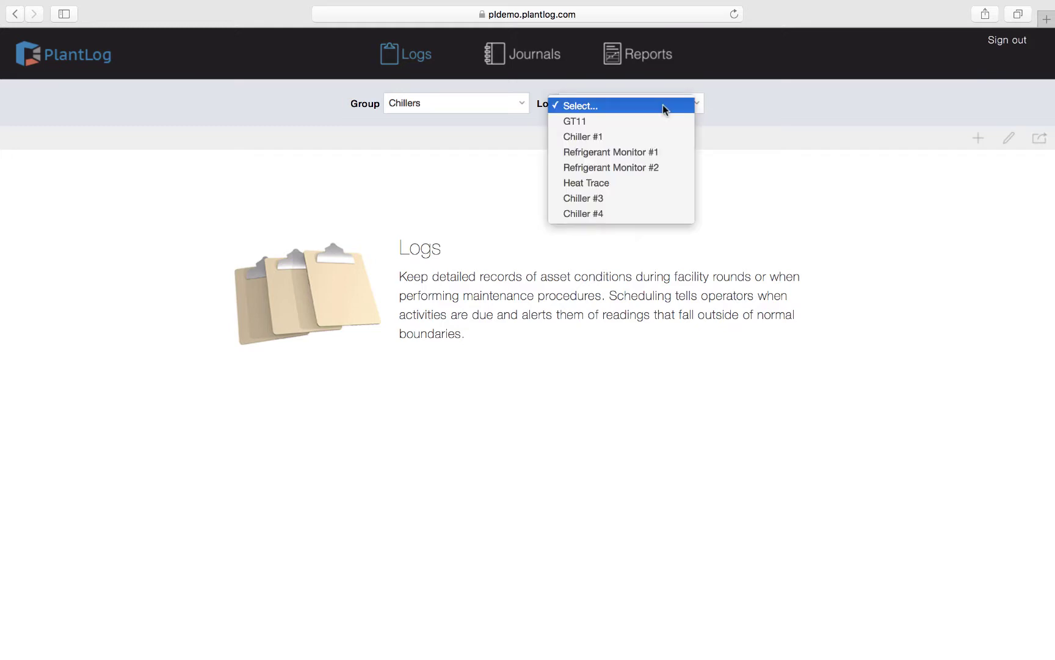
left_click(643, 141)
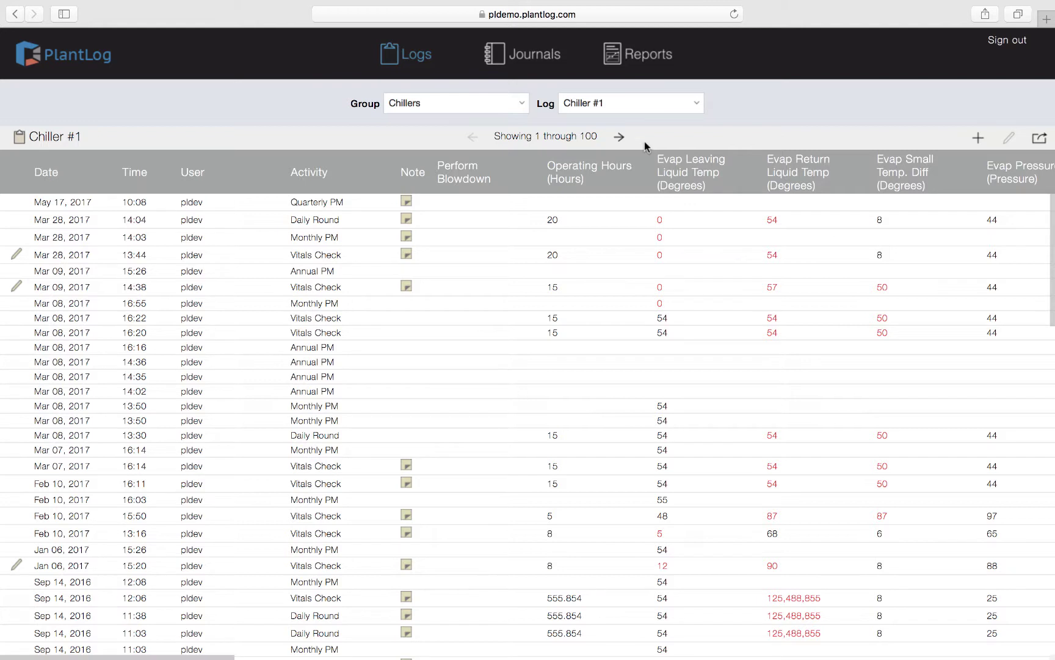
- Switch to the Electrical group and open the Fire Panel #16 log
left_click(517, 105)
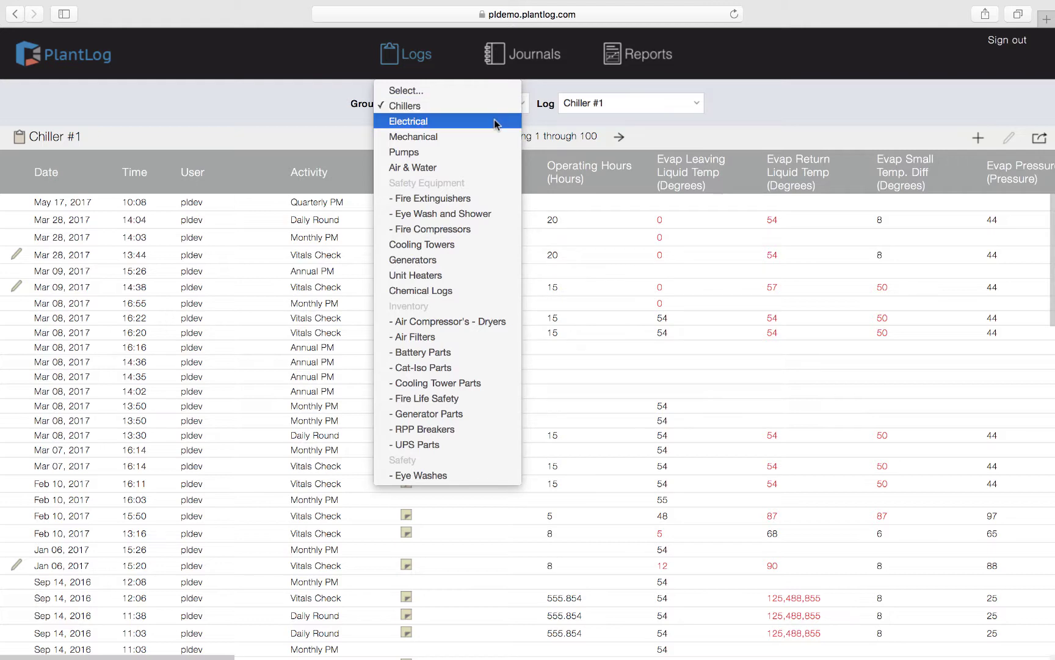
left_click(494, 122)
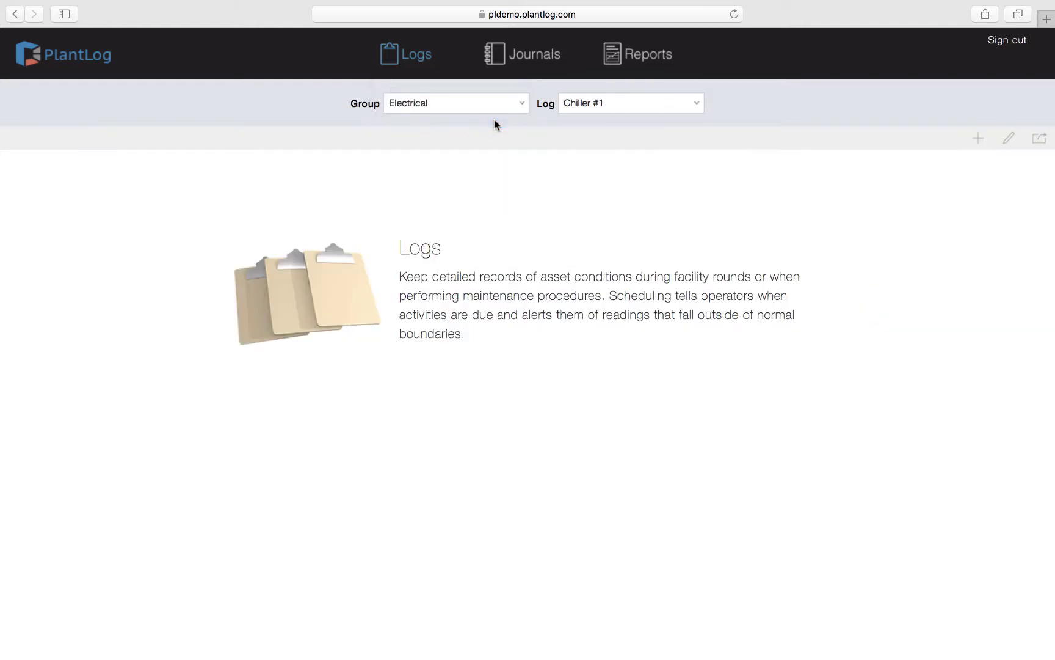
left_click(632, 106)
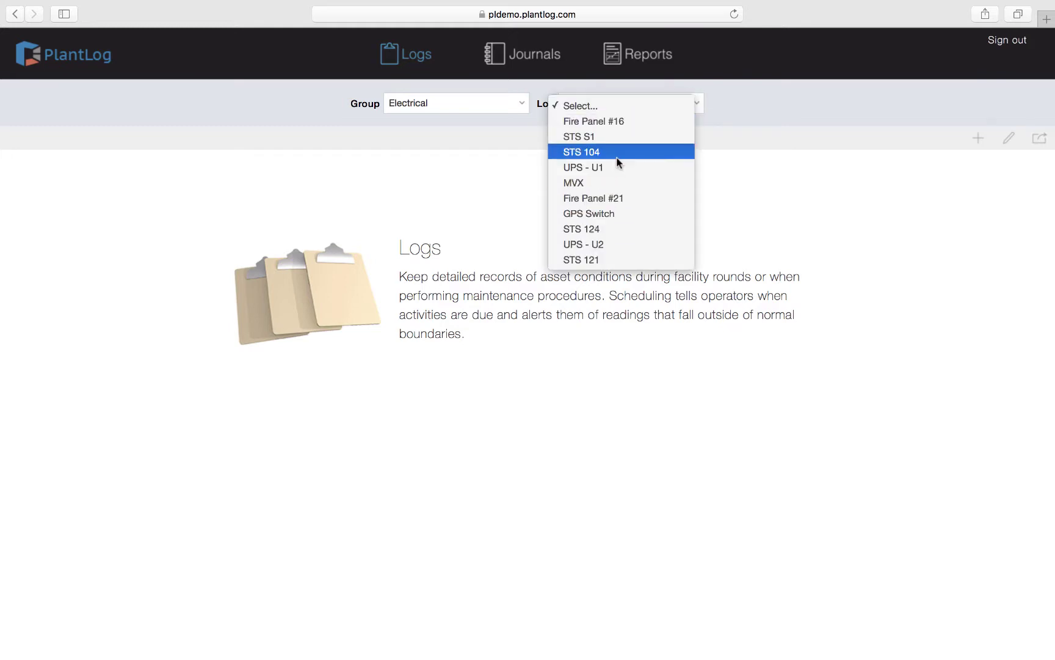
left_click(643, 121)
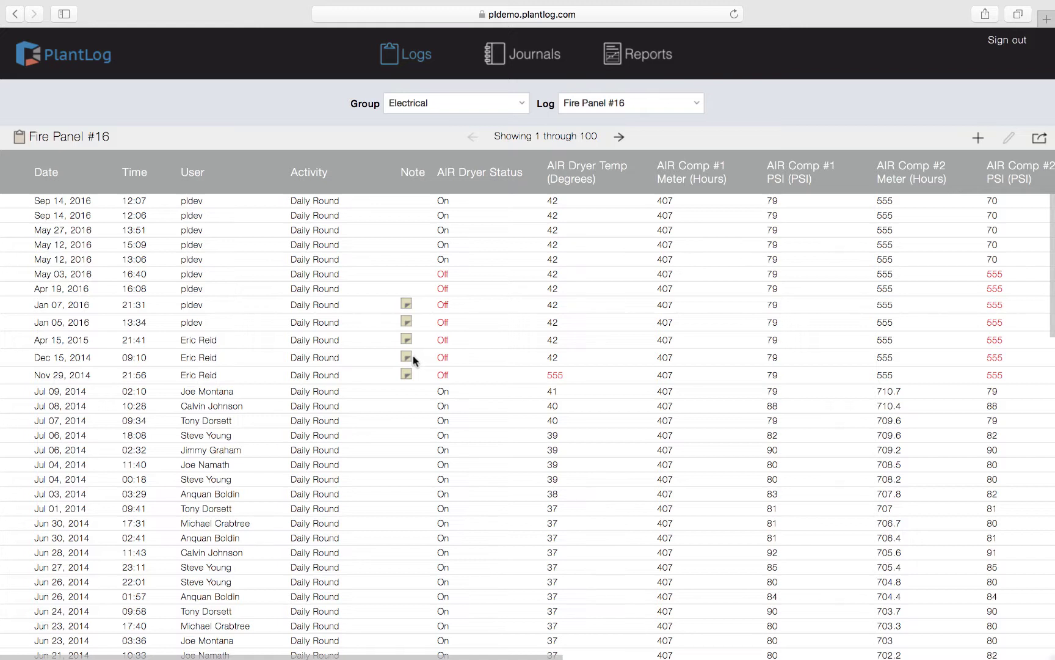
- Examine the notes, out-of-range readings and further reading columns of the Fire Panel #16 records, highlighting the Jan 05, 2016 entry
mouse_move(409, 358)
left_click(601, 329)
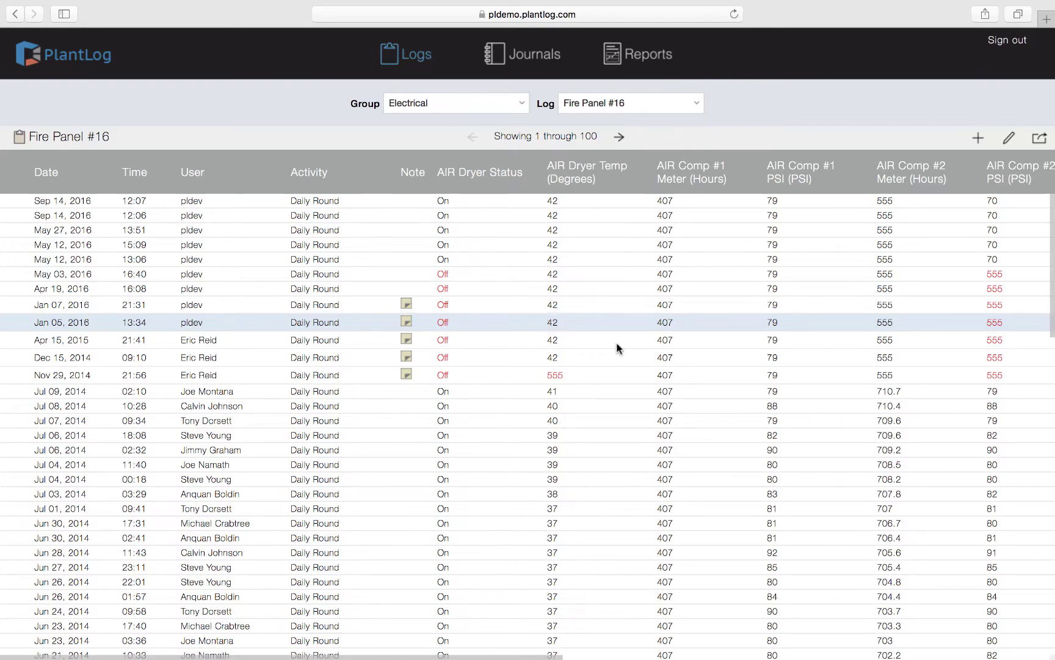
scroll(616, 344, "right", 5)
scroll(617, 348, "right", 2)
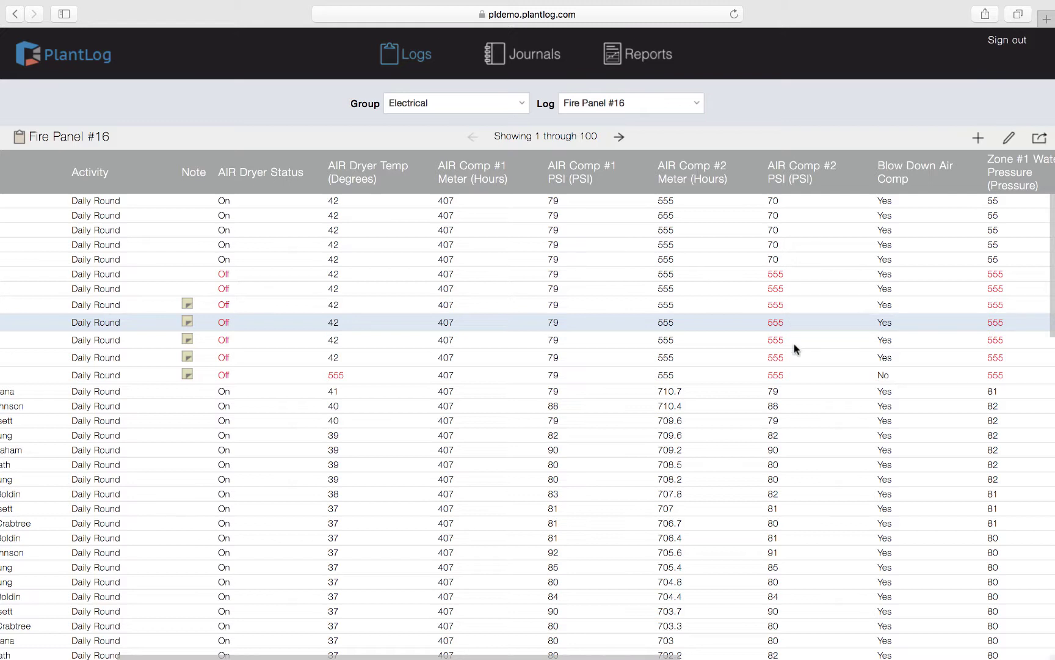
scroll(794, 348, "down", 2)
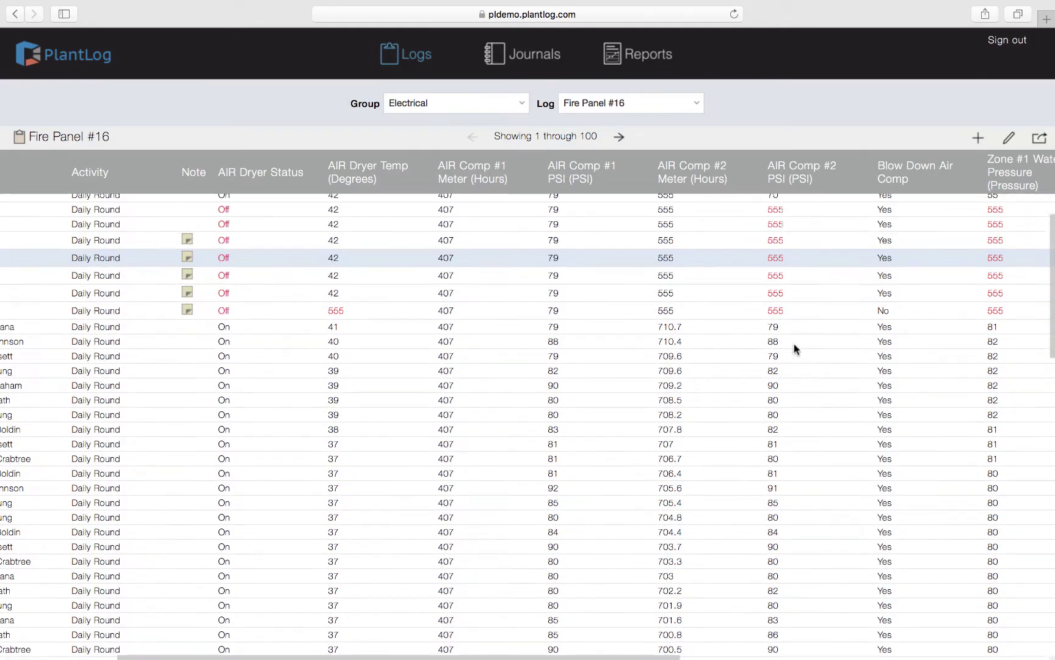
scroll(794, 348, "up", 2)
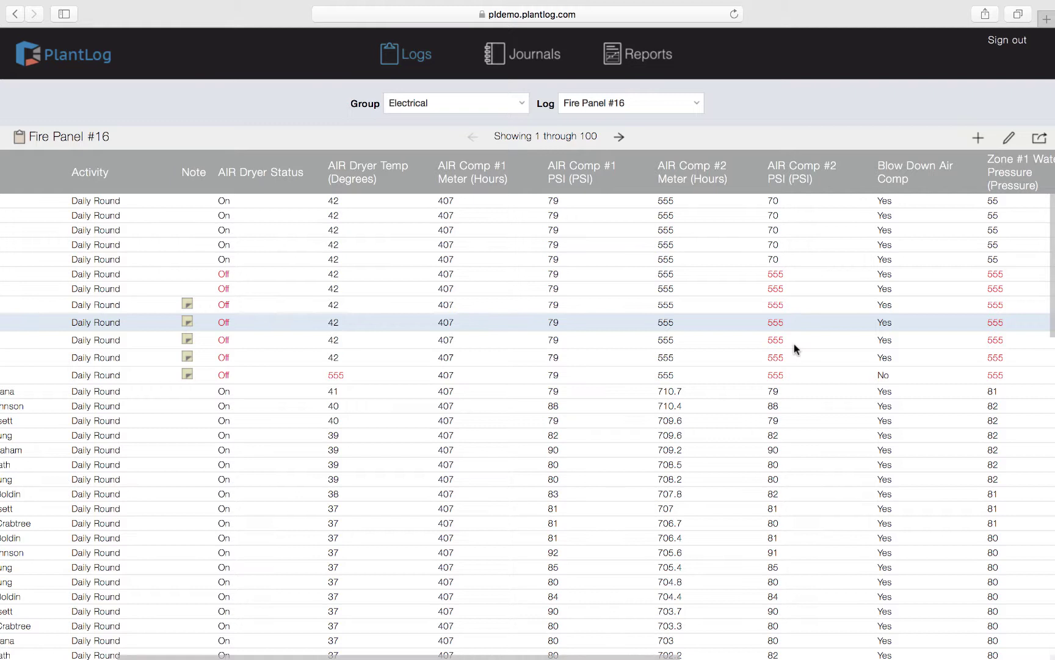
scroll(794, 348, "right", 2)
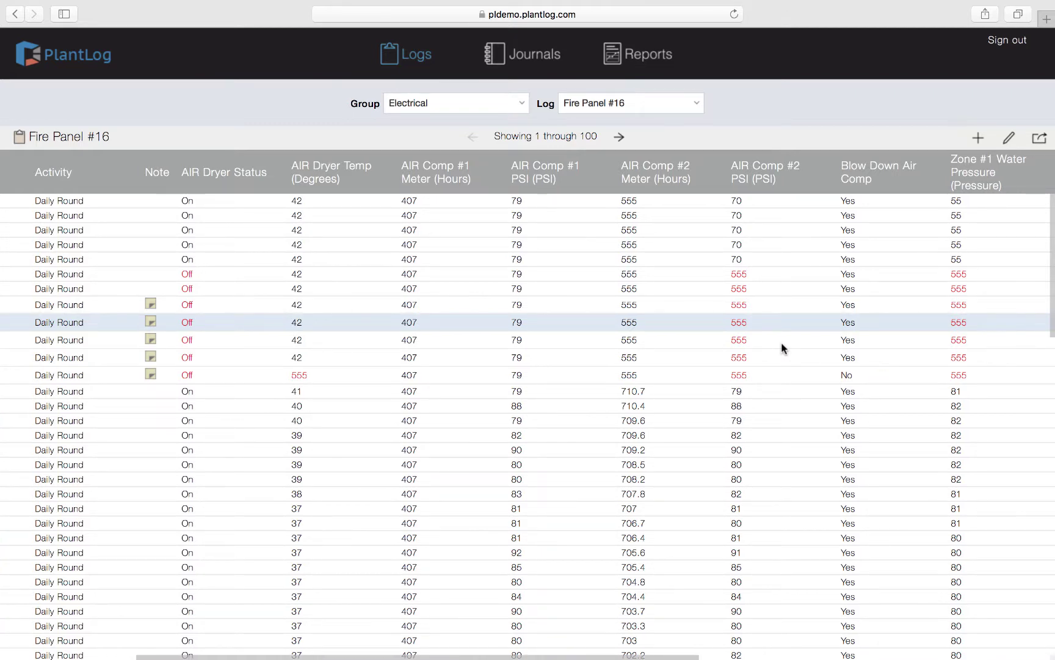
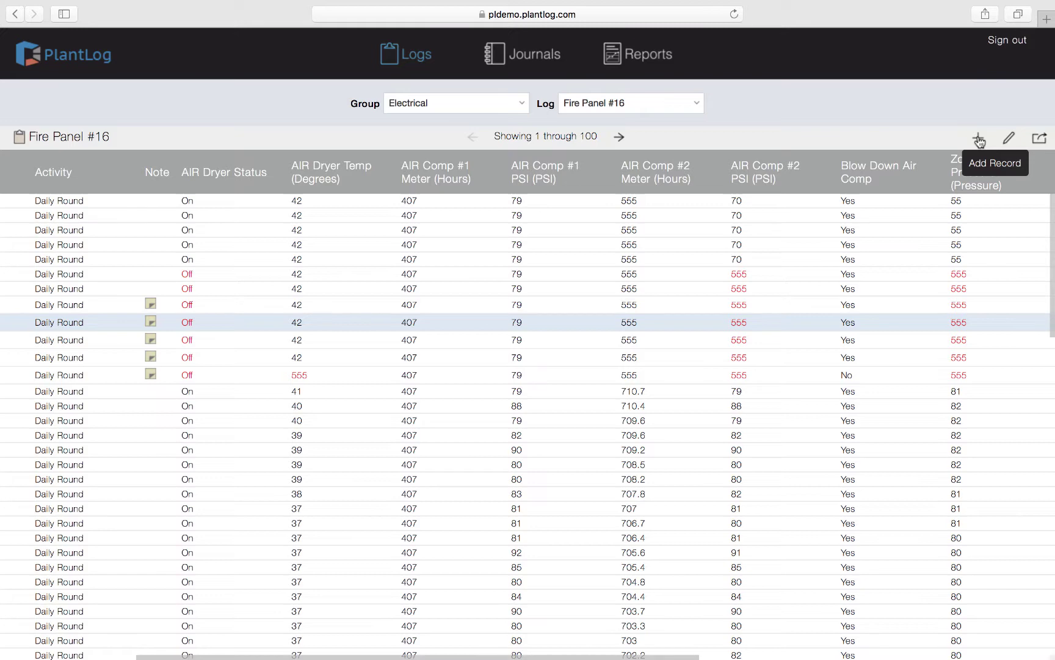
- Try to add a new record to the Fire Panel #16 log
left_click(979, 139)
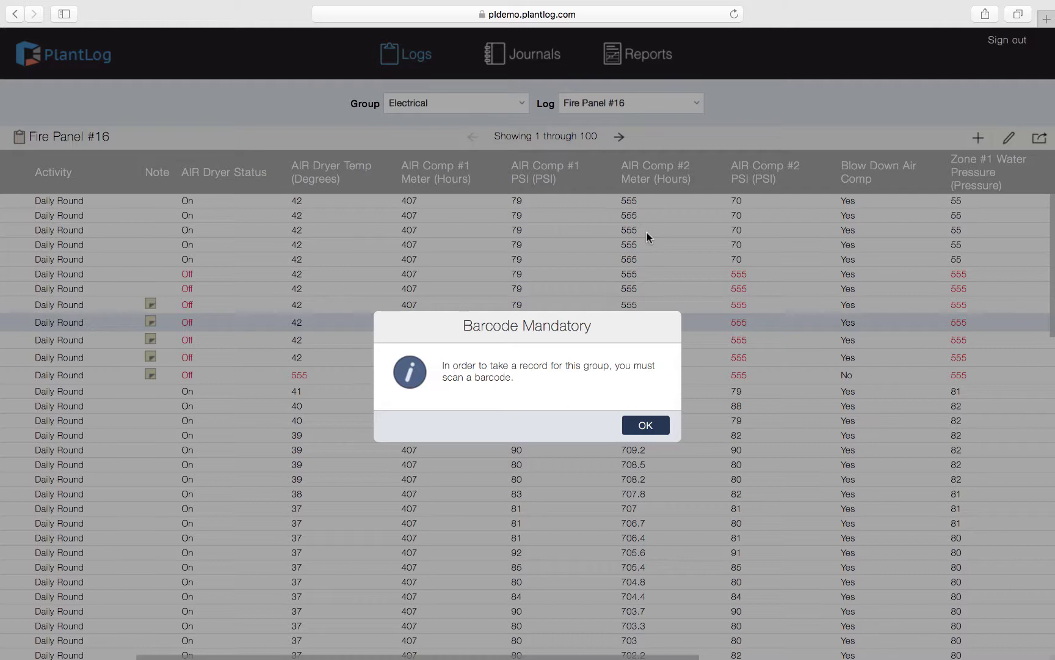
left_click(646, 425)
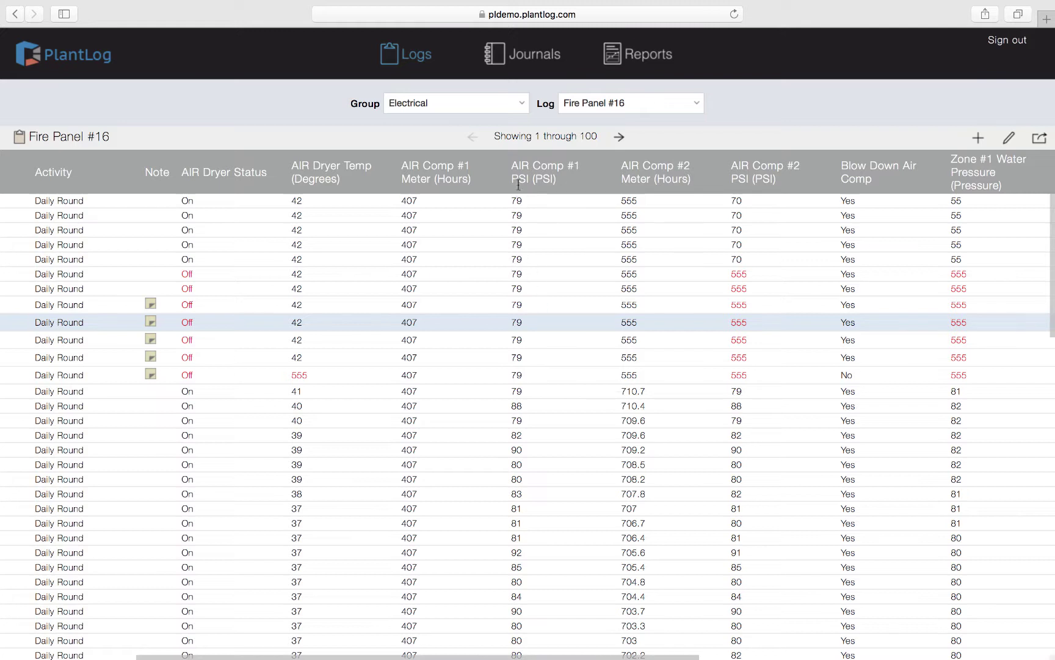
- Switch to the Chillers group and open the Refrigerant Monitor #2 log
left_click(516, 105)
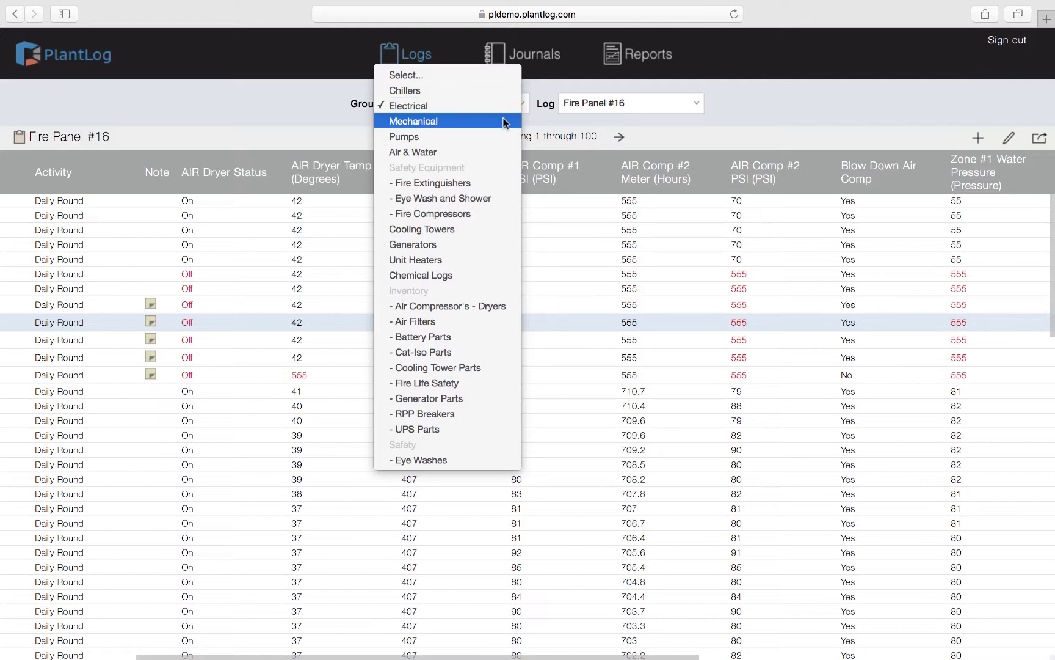
left_click(498, 90)
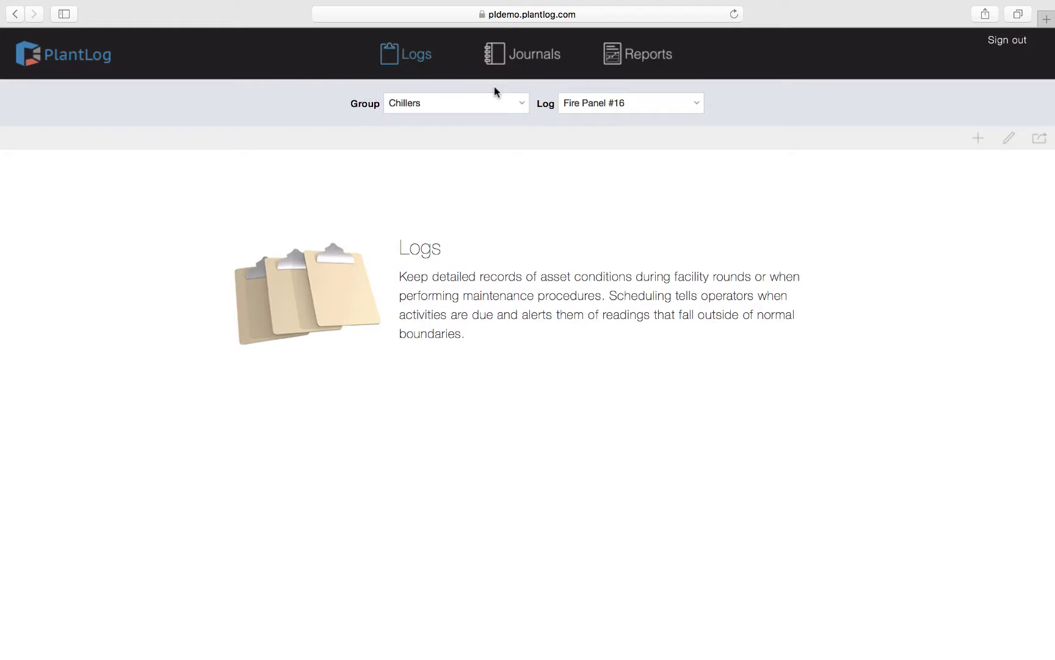
left_click(614, 109)
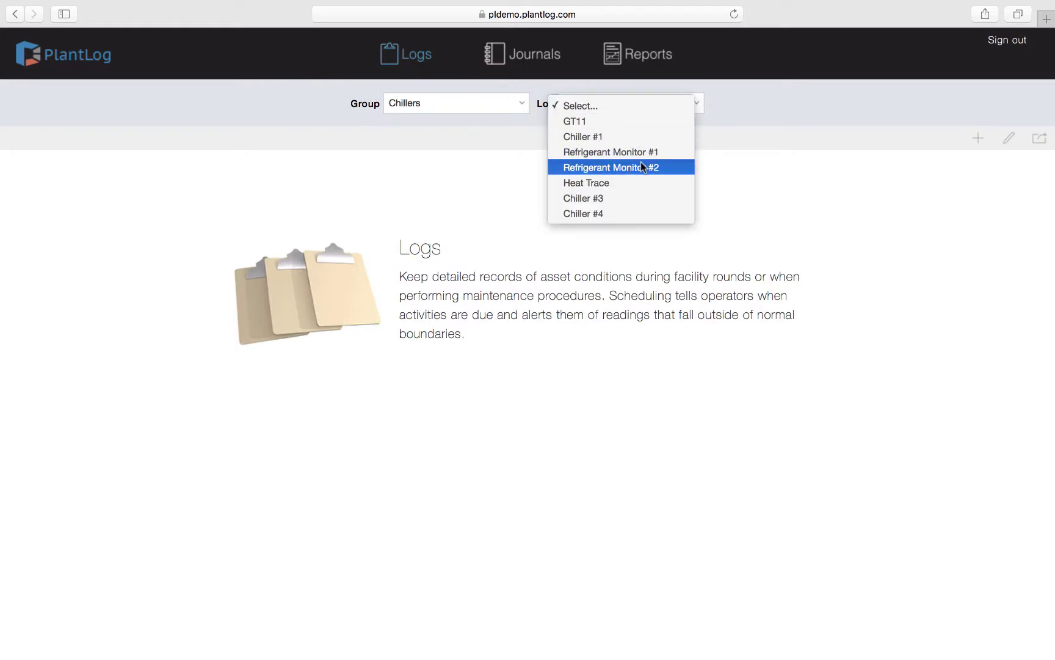
left_click(662, 168)
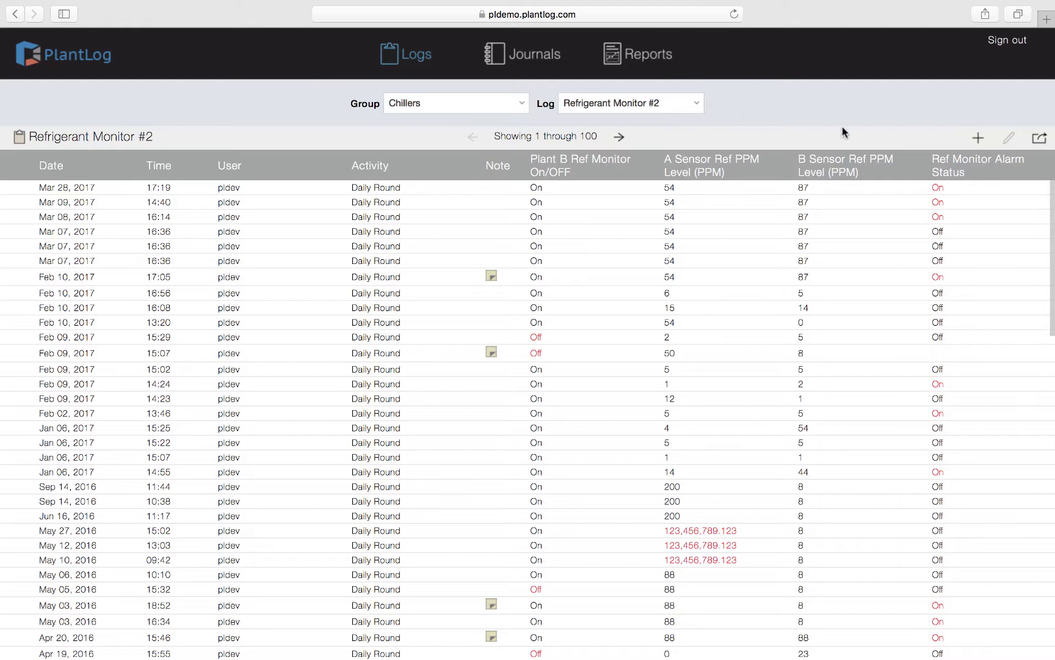
- Start a new record in the Refrigerant Monitor #2 log with Daily Round as its activity
left_click(978, 140)
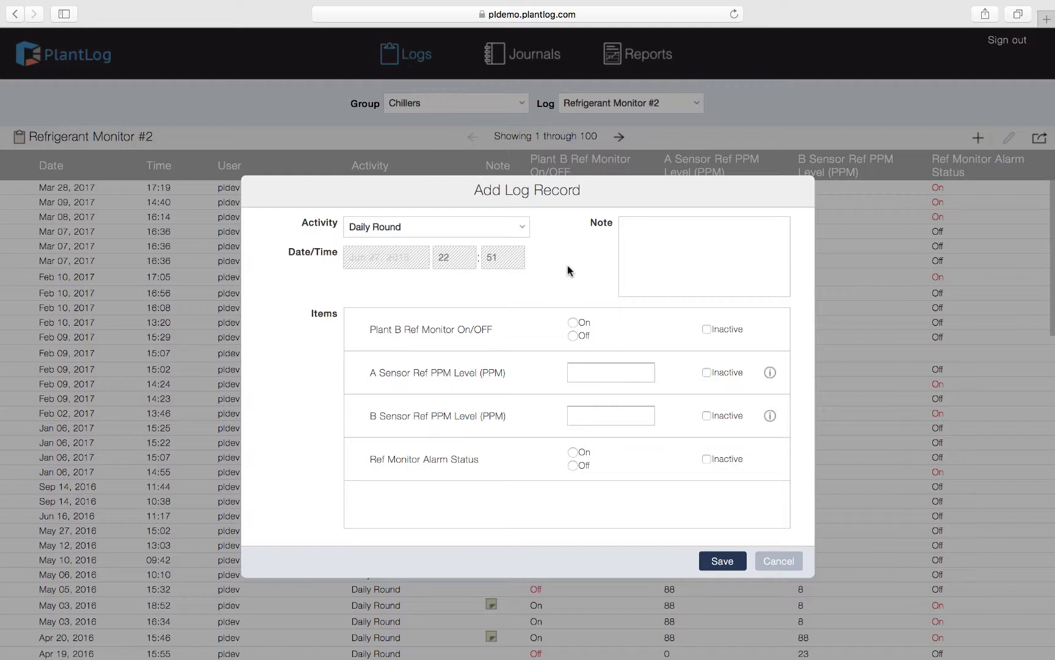
left_click(521, 231)
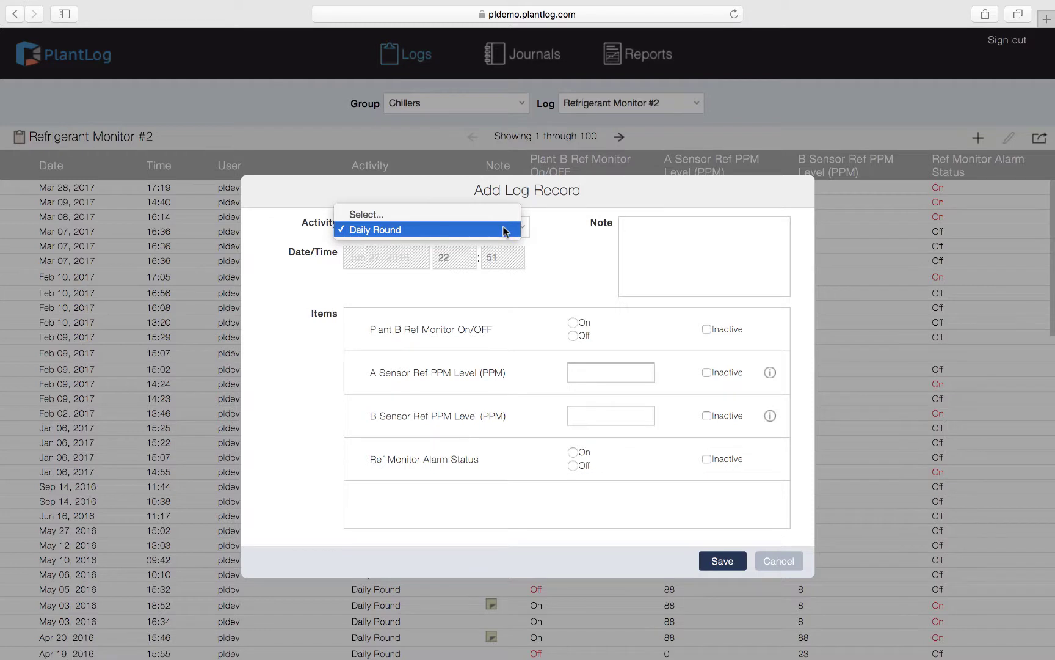
left_click(398, 229)
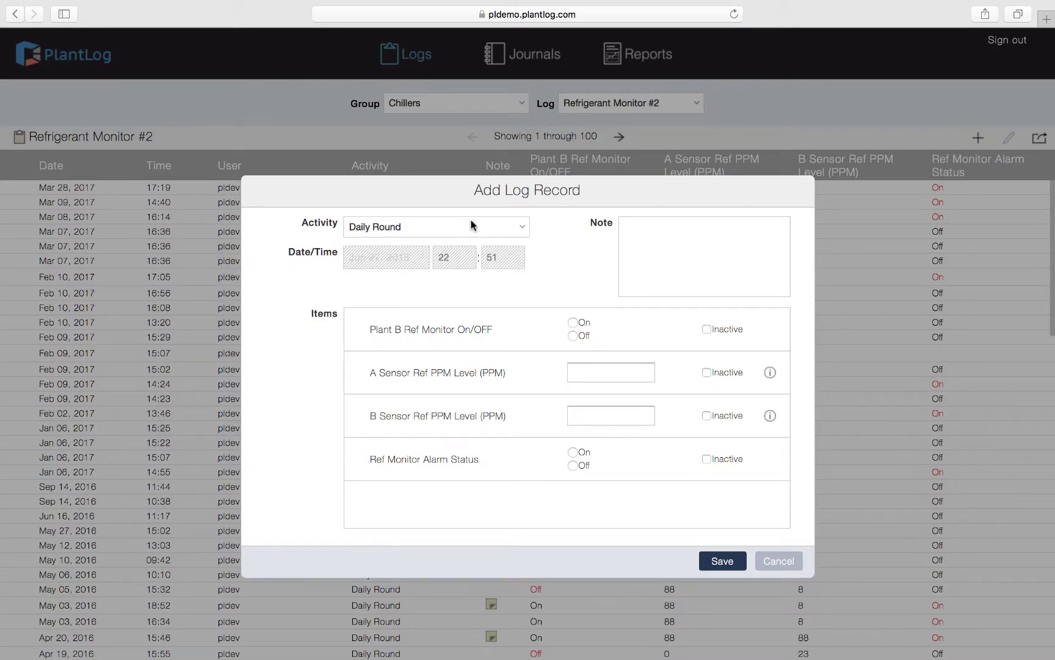
scroll(564, 430, "down", 1)
scroll(564, 430, "up", 1)
- Set Plant B Ref Monitor to On, enter 45 for the A Sensor Ref PPM Level, and mark that sensor inactive
left_click(574, 324)
left_click(612, 372)
type("45")
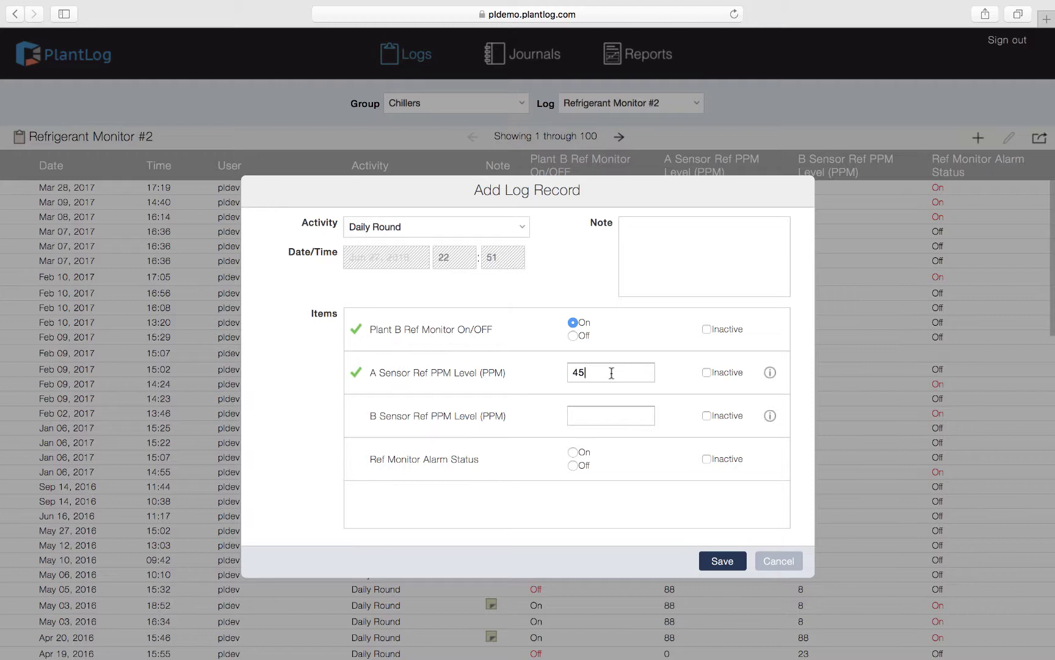
left_click(707, 373)
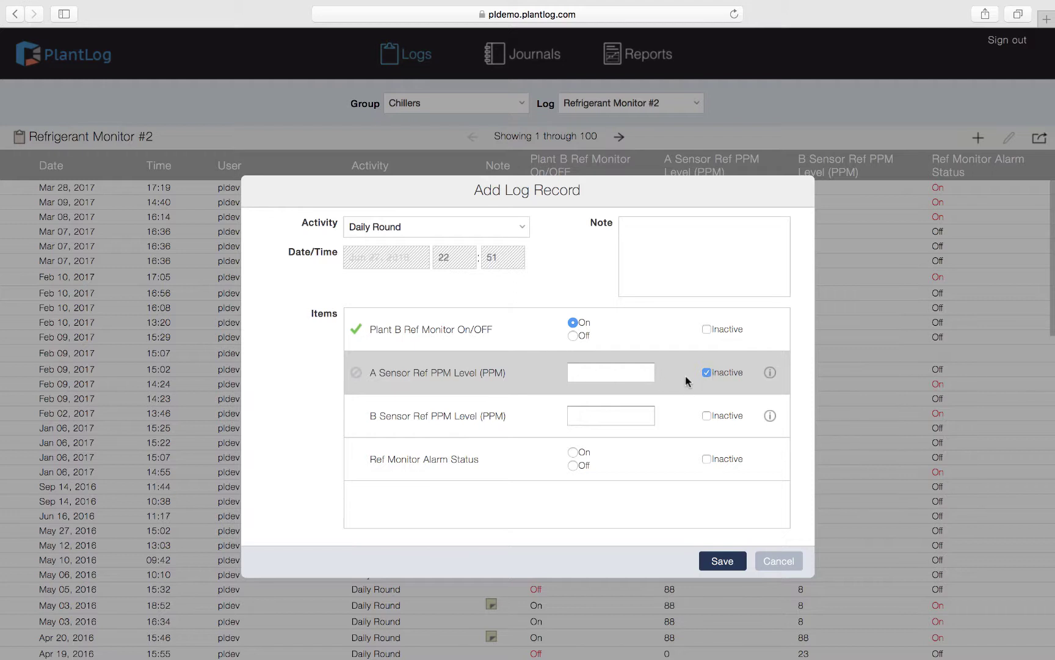
- Enter 45 for the B Sensor Ref PPM Level and set Ref Monitor Alarm Status to On
left_click(597, 411)
type("45")
mouse_move(777, 425)
left_click(572, 451)
- Add the note "this is a test for the video." and save the new log record
left_click(645, 250)
type("this is a test for the vi")
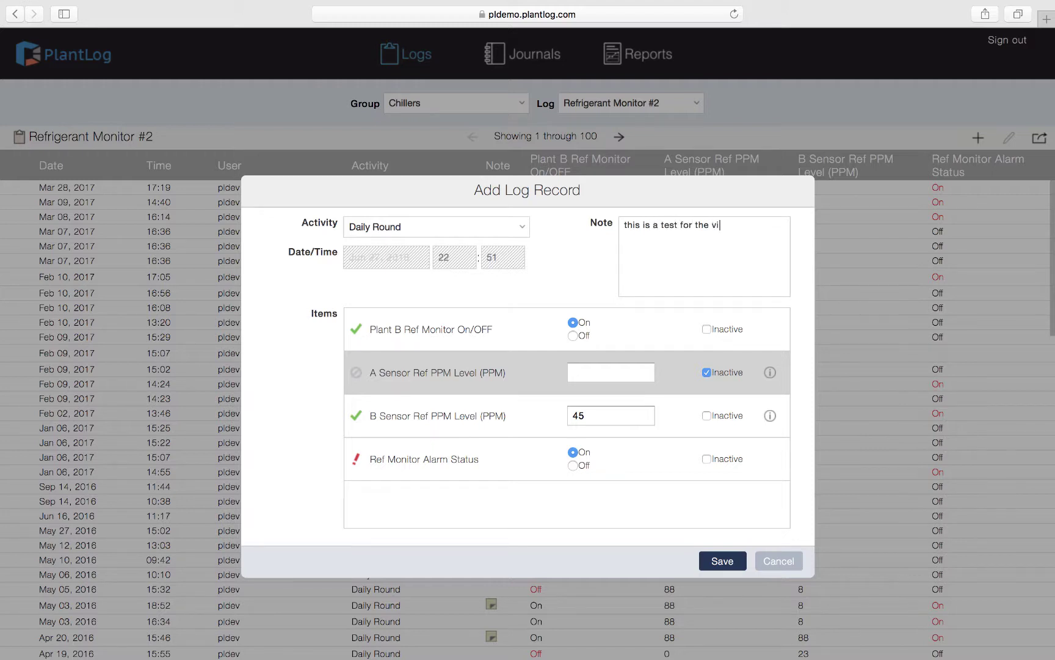
type("deo.")
left_click(724, 562)
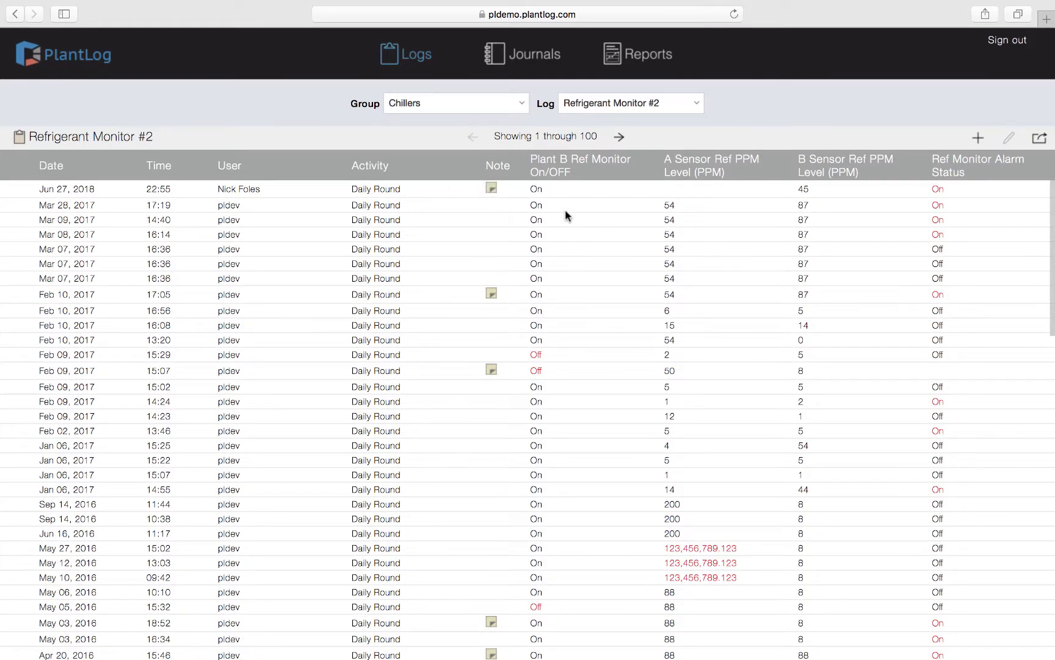
- Highlight the Jun 27, 2018 record, step through the older log rows, and select the Mar 08, 2017 record from 16:14
left_click(424, 190)
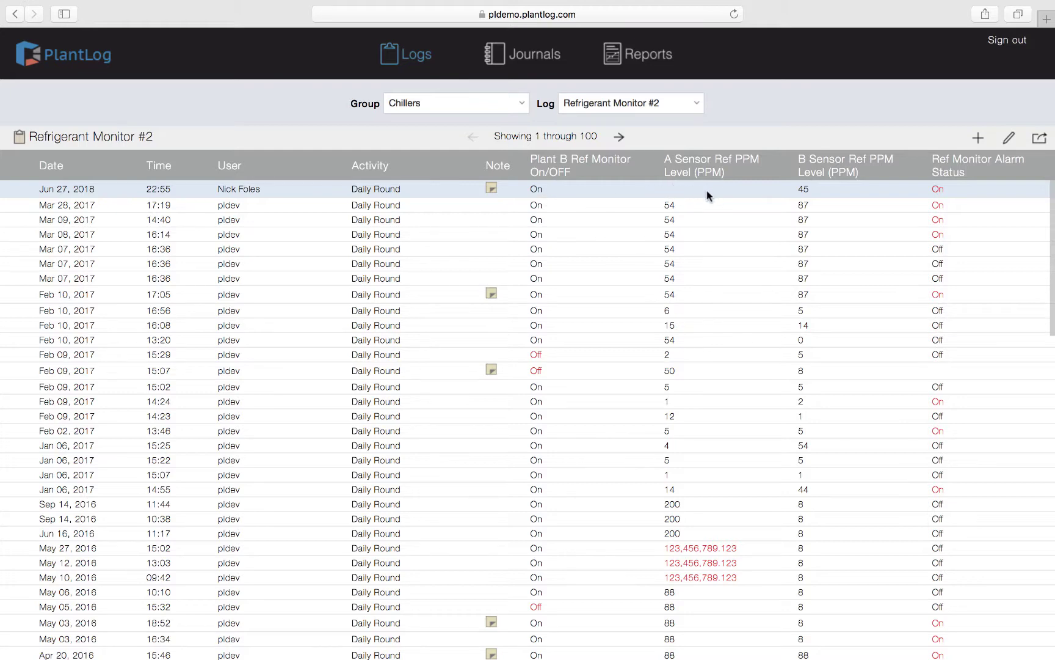
scroll(706, 191, "right", 1)
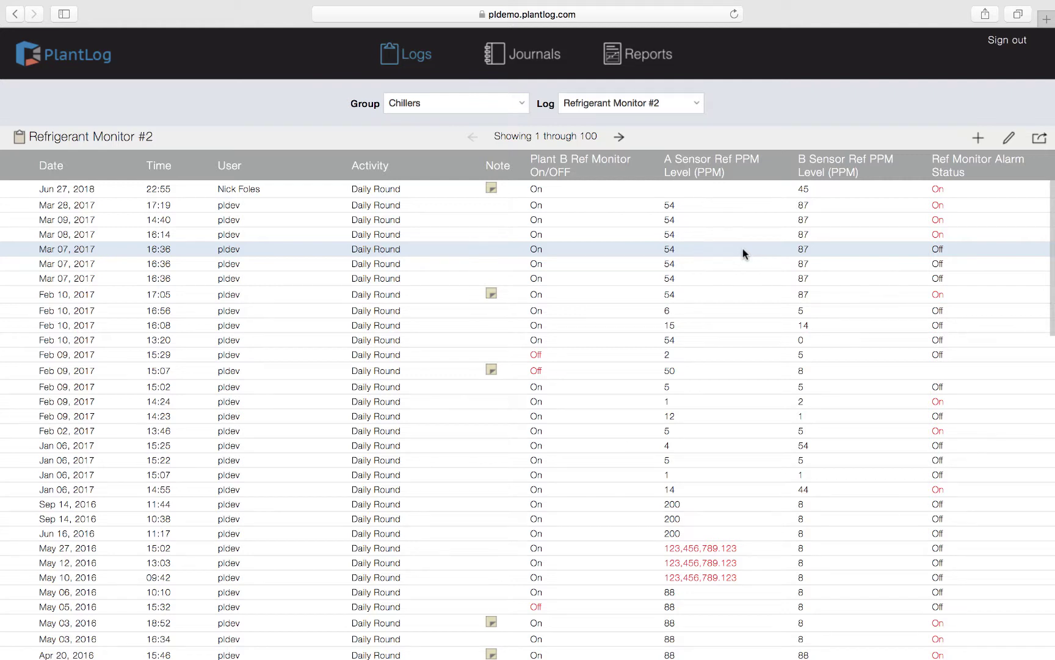
key("Down")
key("Down")
key("Down")
key("Down")
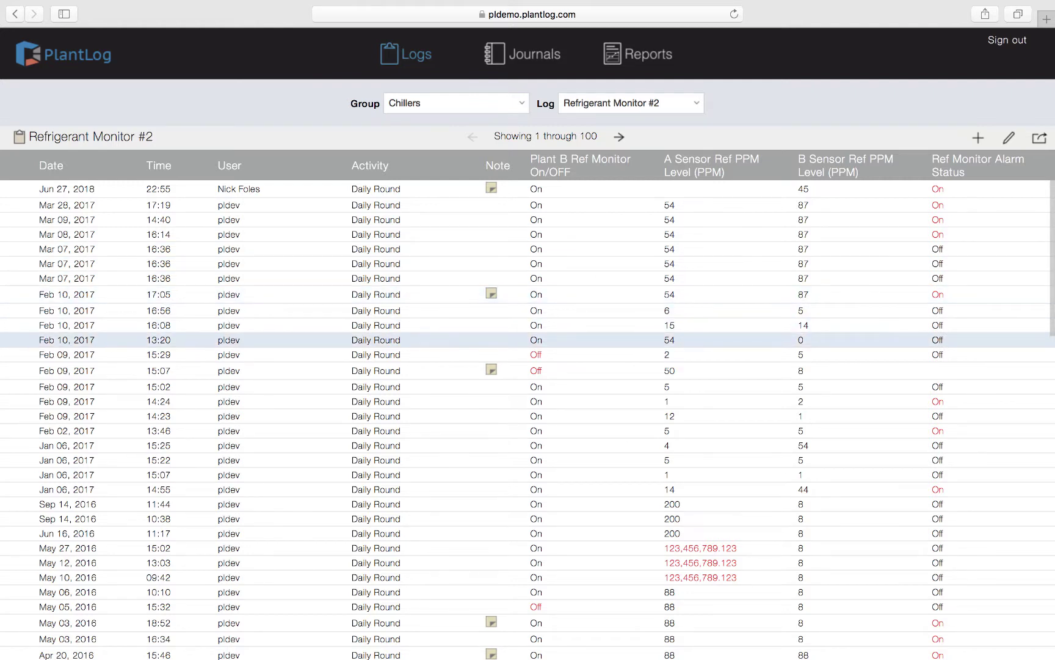
key("Down")
key("Down")
key("Up")
key("Up")
key("Up")
key("Up")
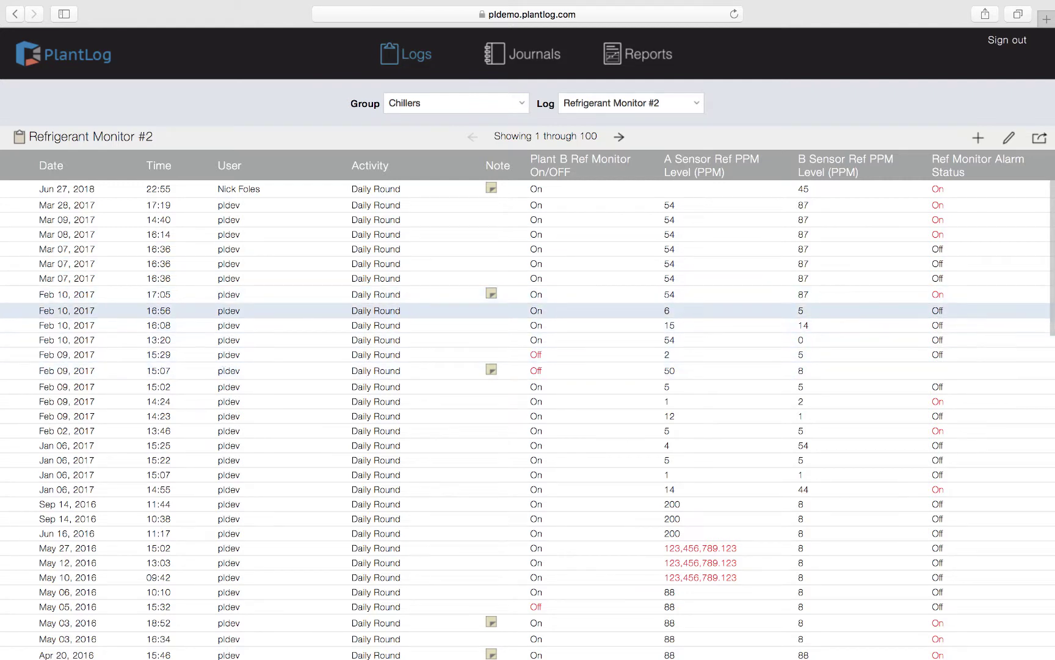
key("Up")
key("Up")
key("Up")
key("Up")
key("Up")
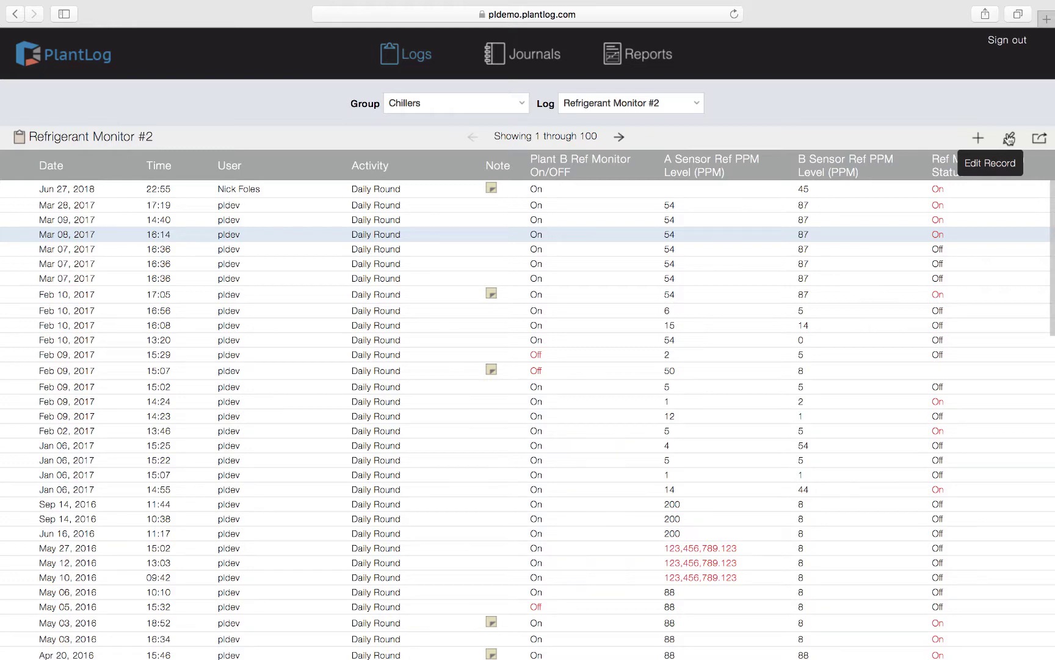
- Edit the selected Mar 08, 2017 record, setting Ref Monitor Alarm Status to Off and adding the note "False alarm was recorded."
left_click(1010, 139)
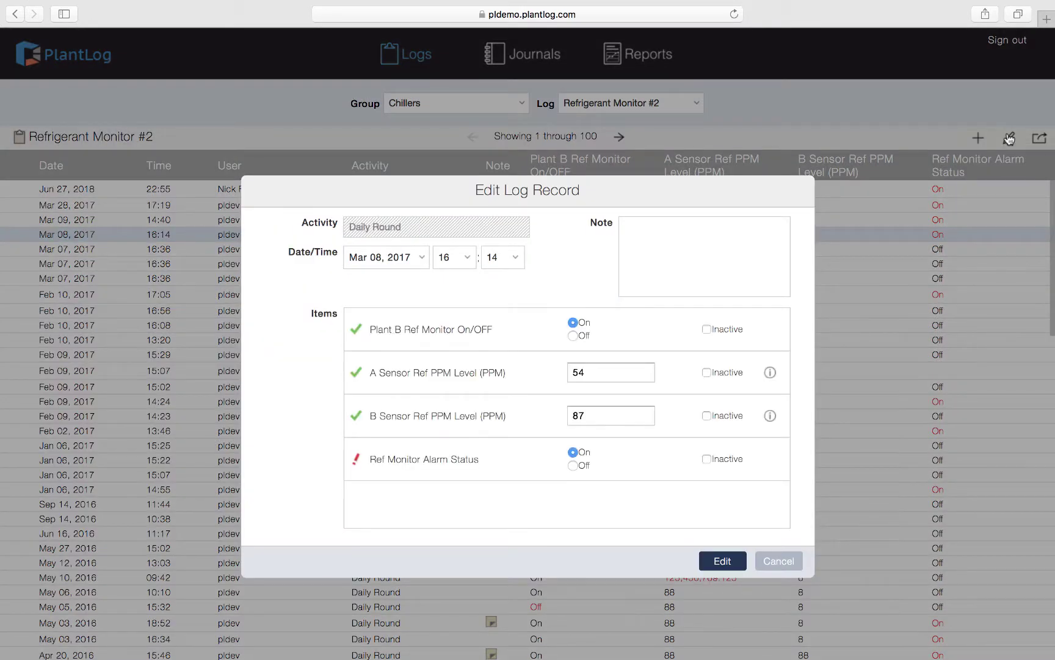
left_click(572, 466)
left_click(667, 273)
type("False alarm was ")
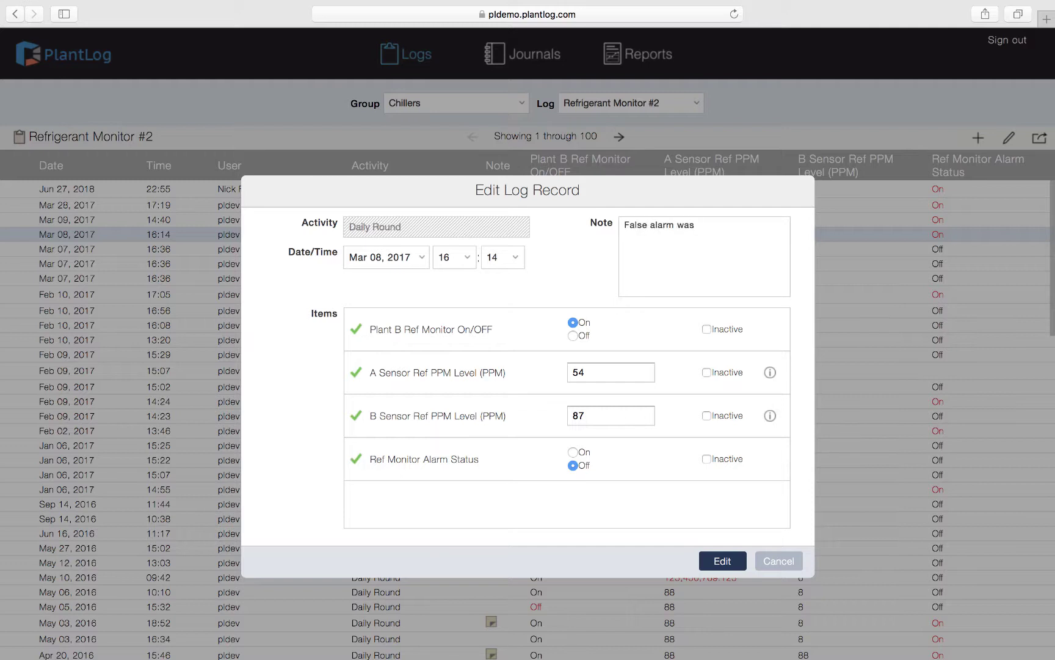
type("recorded.")
- Save the record edits with the edit reason "Making a correction."
left_click(722, 563)
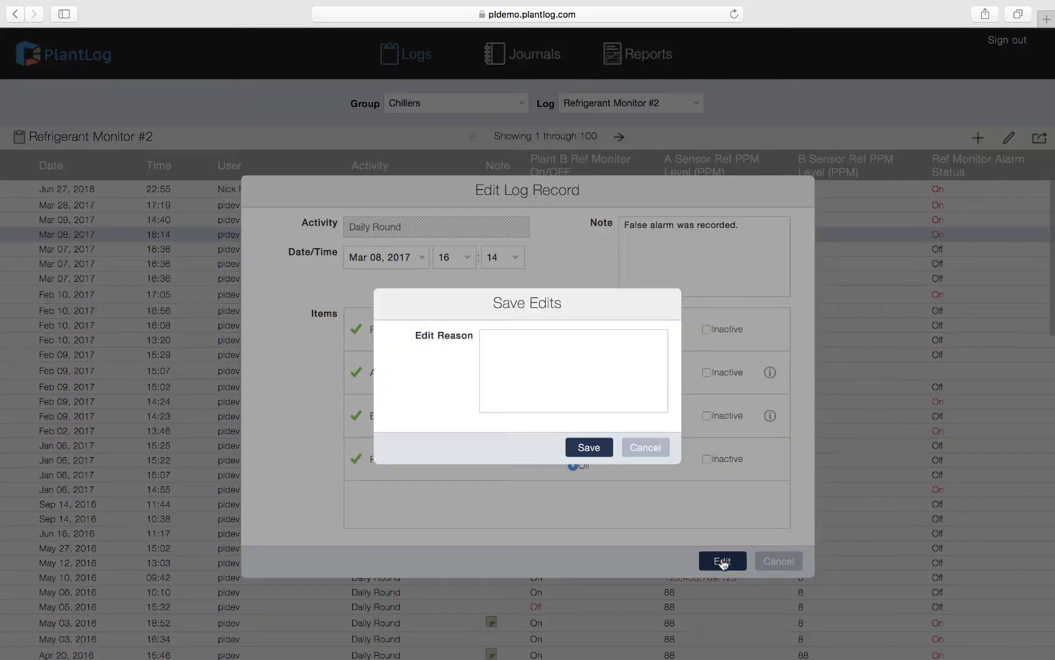
left_click(515, 358)
type("Making a correction.")
left_click(589, 447)
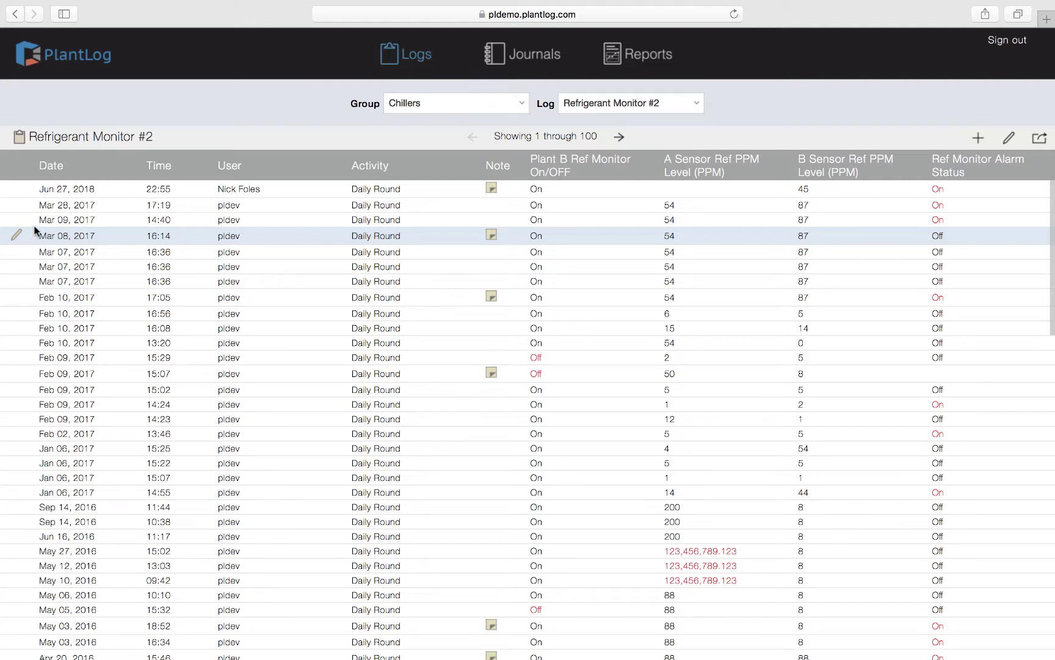
- Inspect the edit marker and the note on the Mar 08, 2017 record from 16:14
mouse_move(19, 237)
mouse_move(552, 247)
mouse_move(492, 236)
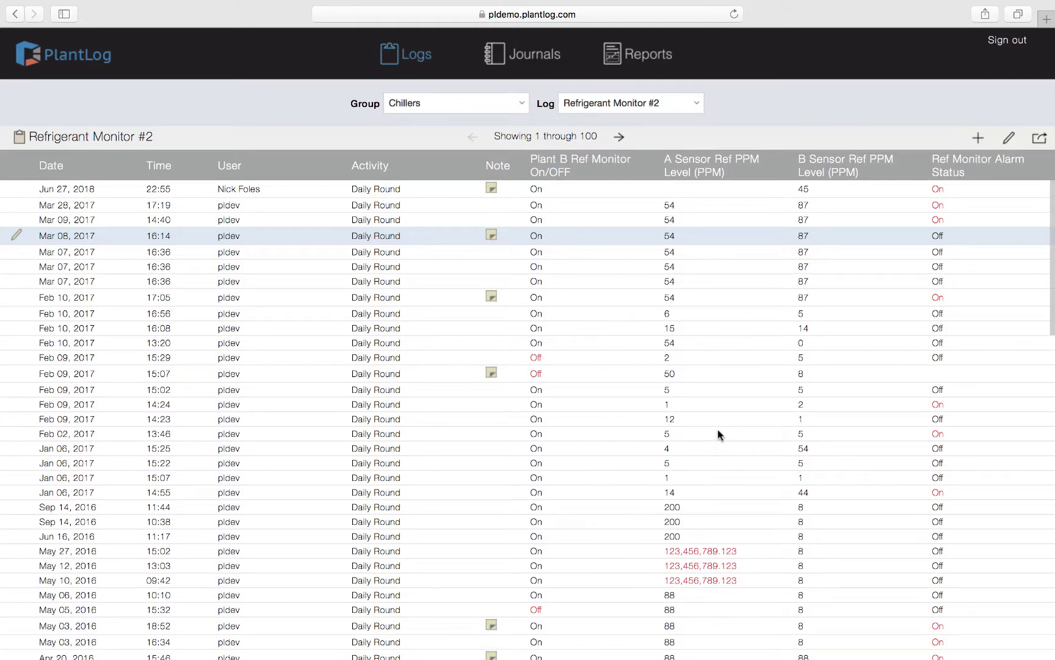
- Export the current log's records for the Past 14 Days and check the browser's downloads for the exported file
left_click(1040, 139)
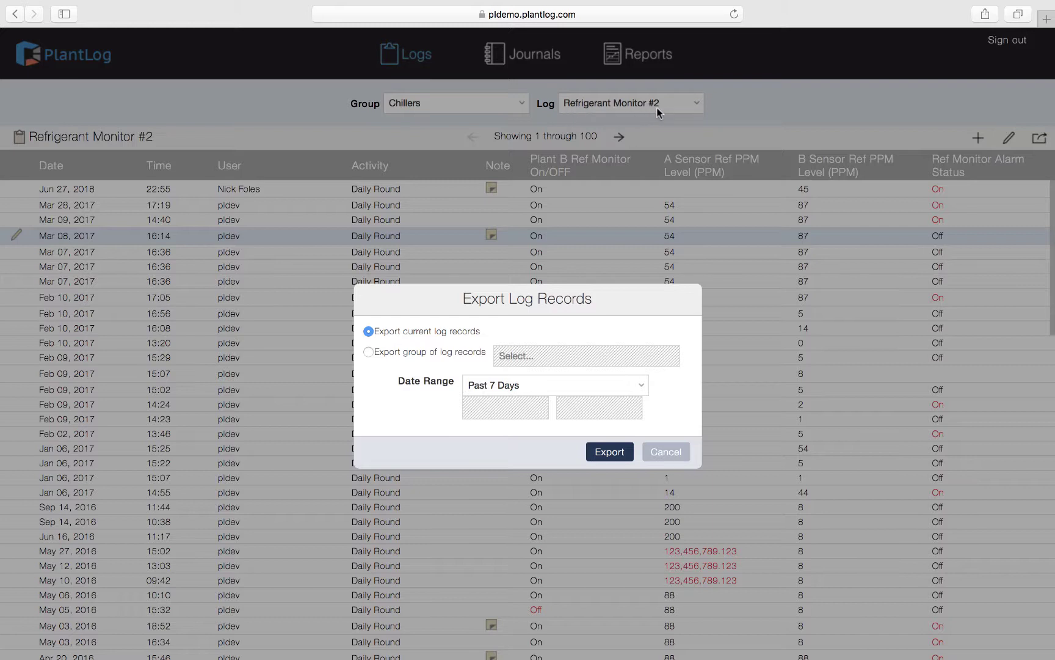
left_click(567, 387)
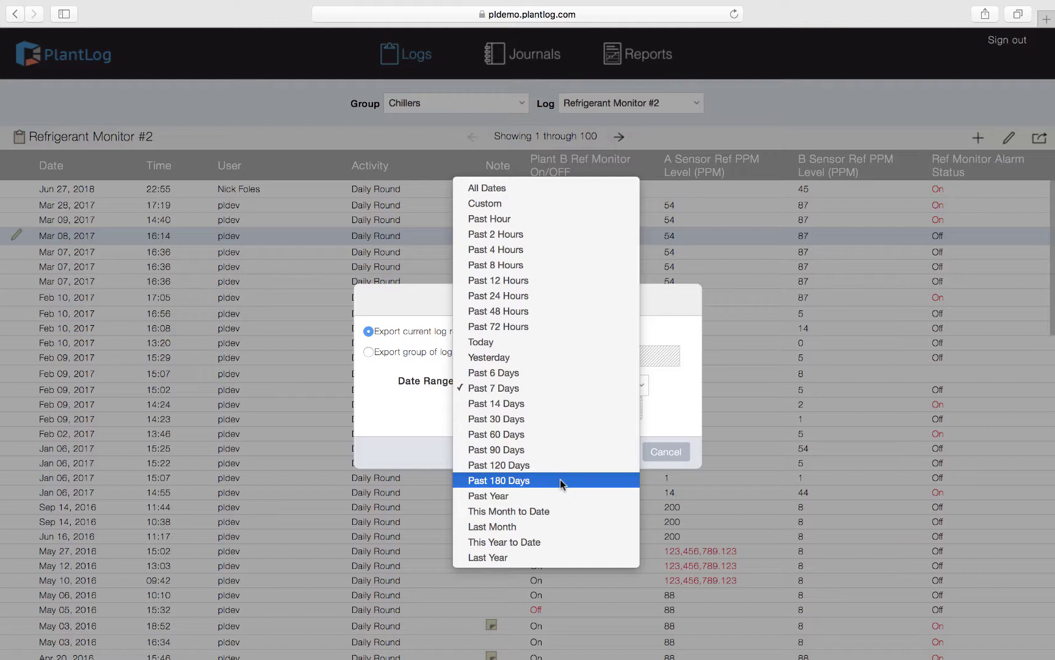
left_click(563, 405)
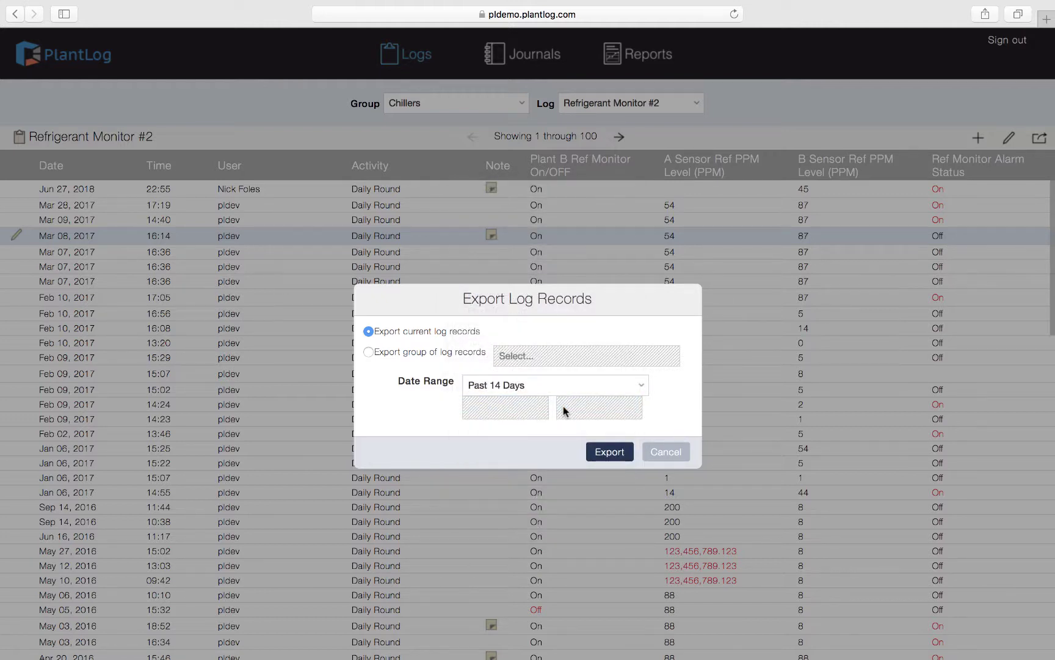
left_click(609, 452)
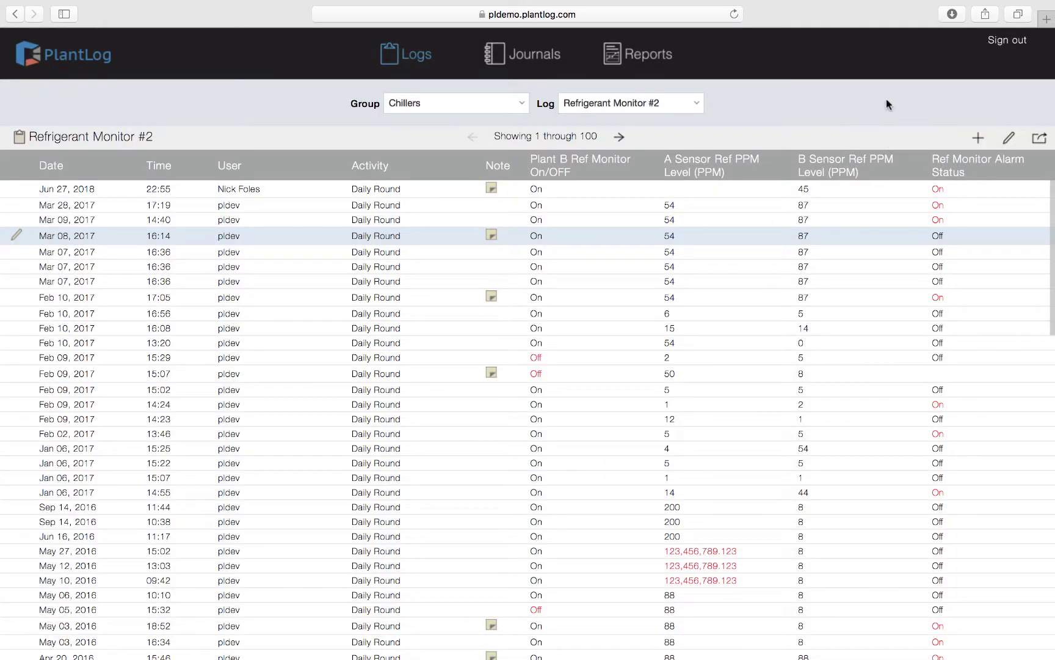
left_click(952, 14)
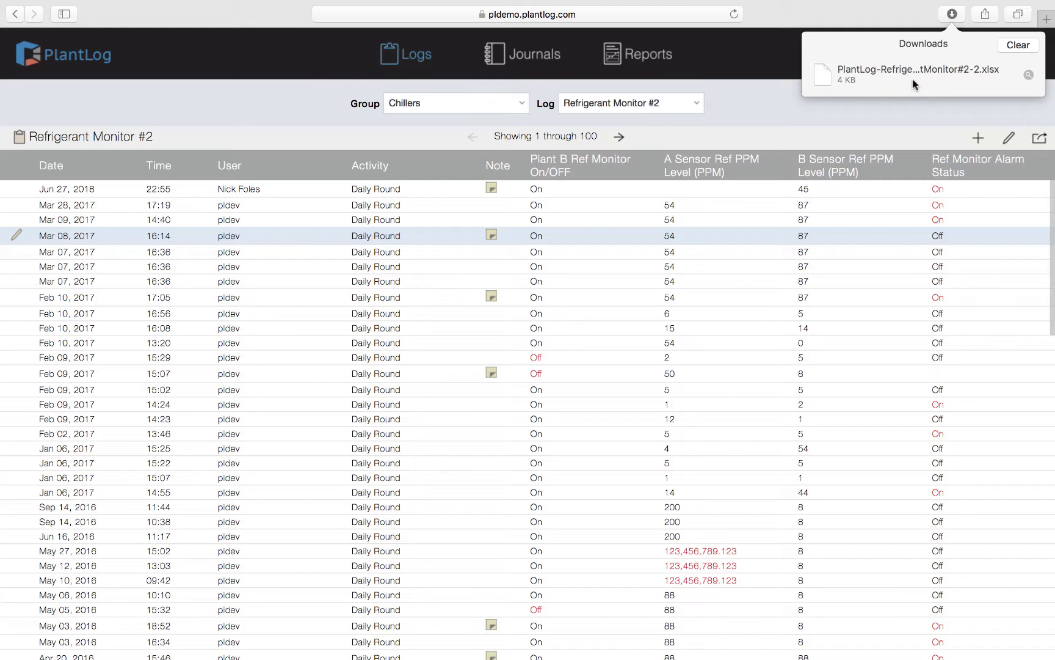
left_click(876, 118)
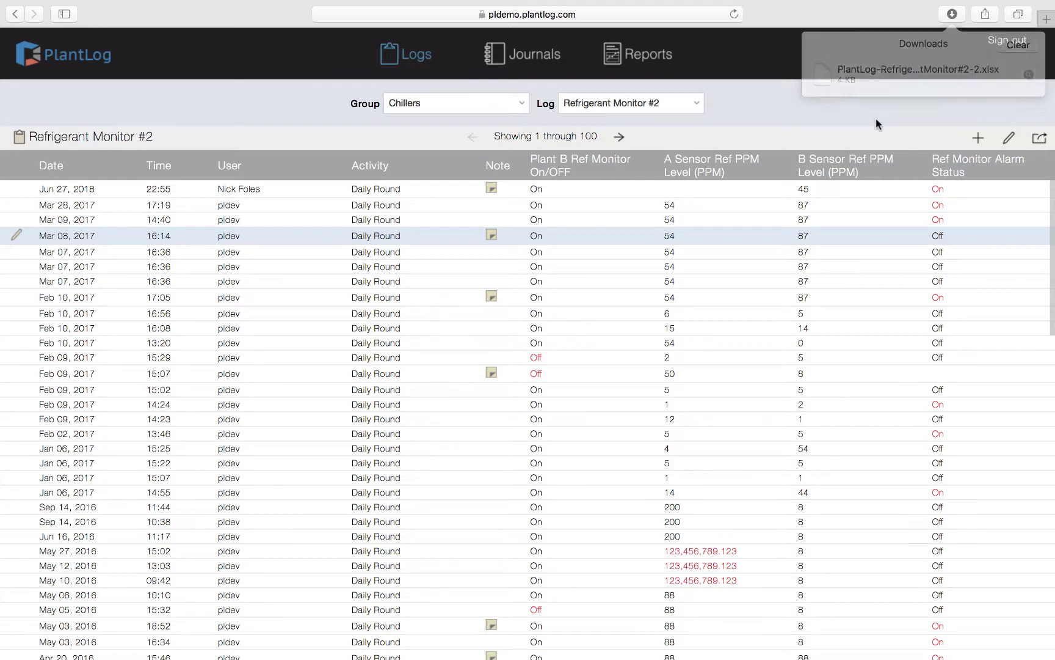
- Export the log records of the Chillers group with the date range Past 60 Days
left_click(1040, 139)
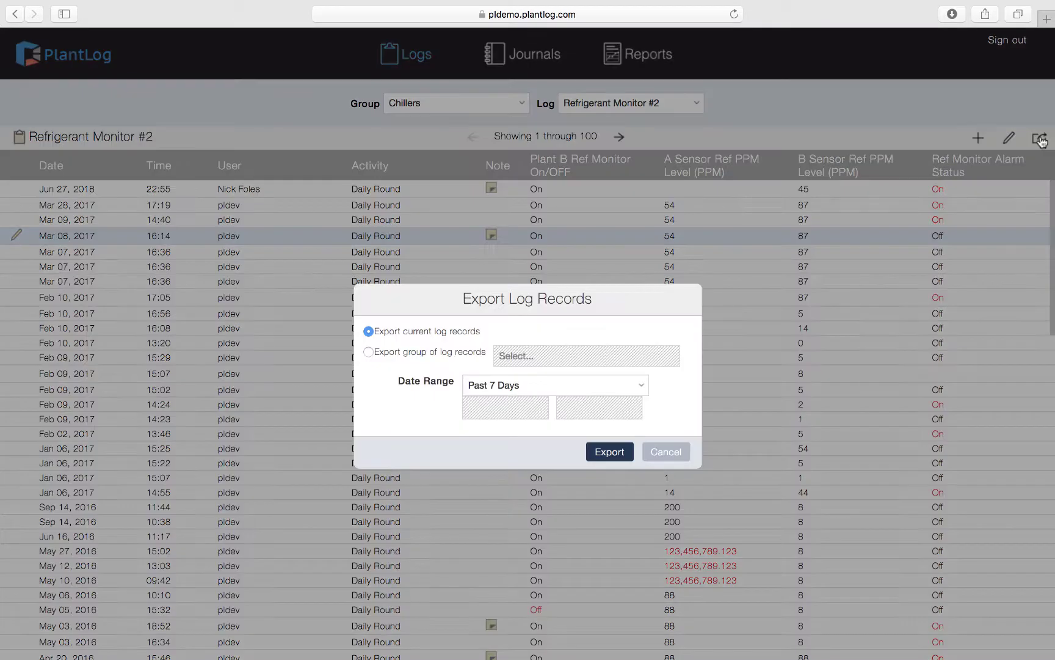
left_click(368, 353)
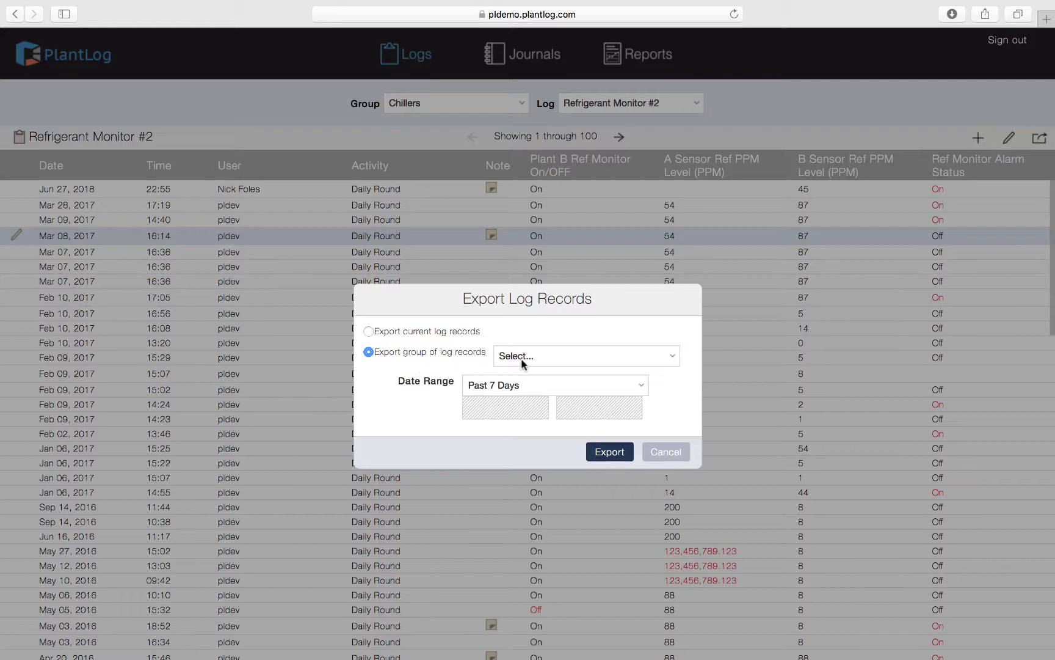
left_click(572, 354)
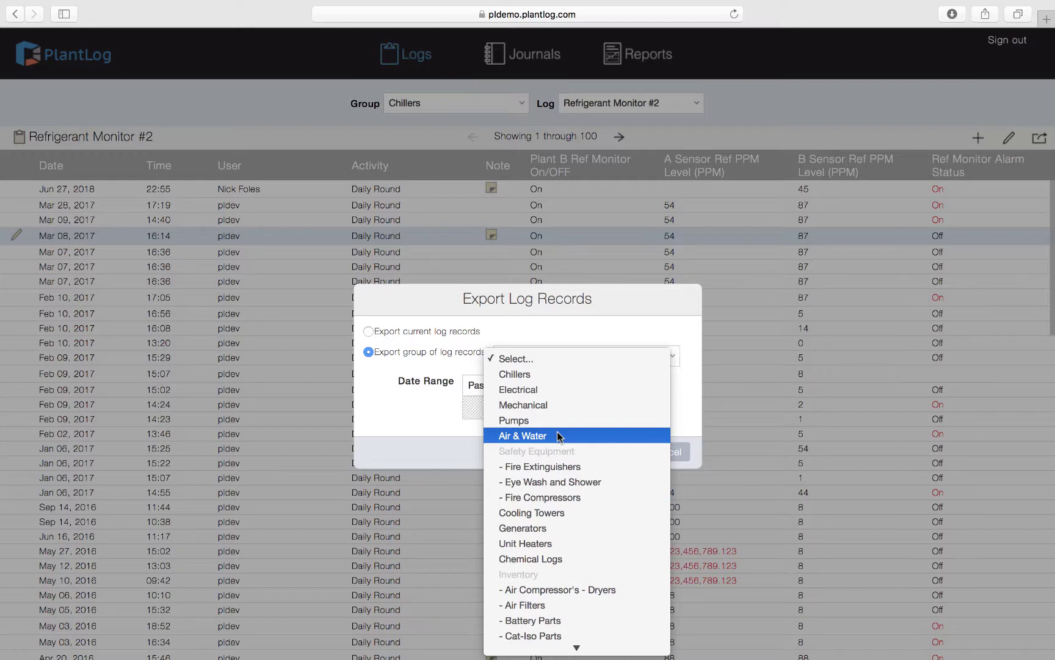
left_click(556, 377)
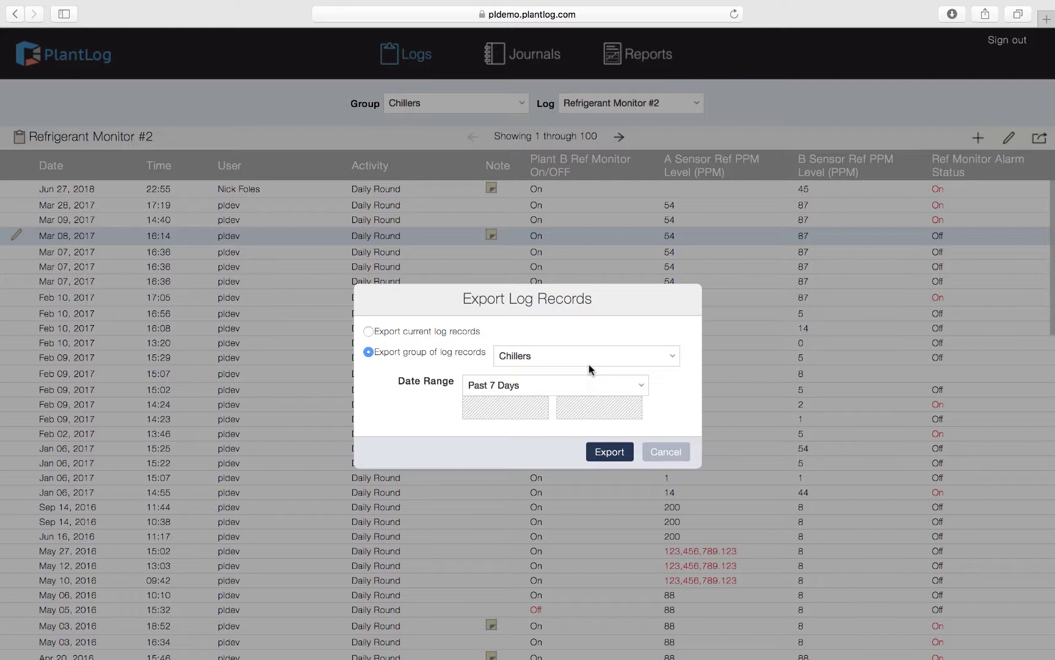
left_click(585, 386)
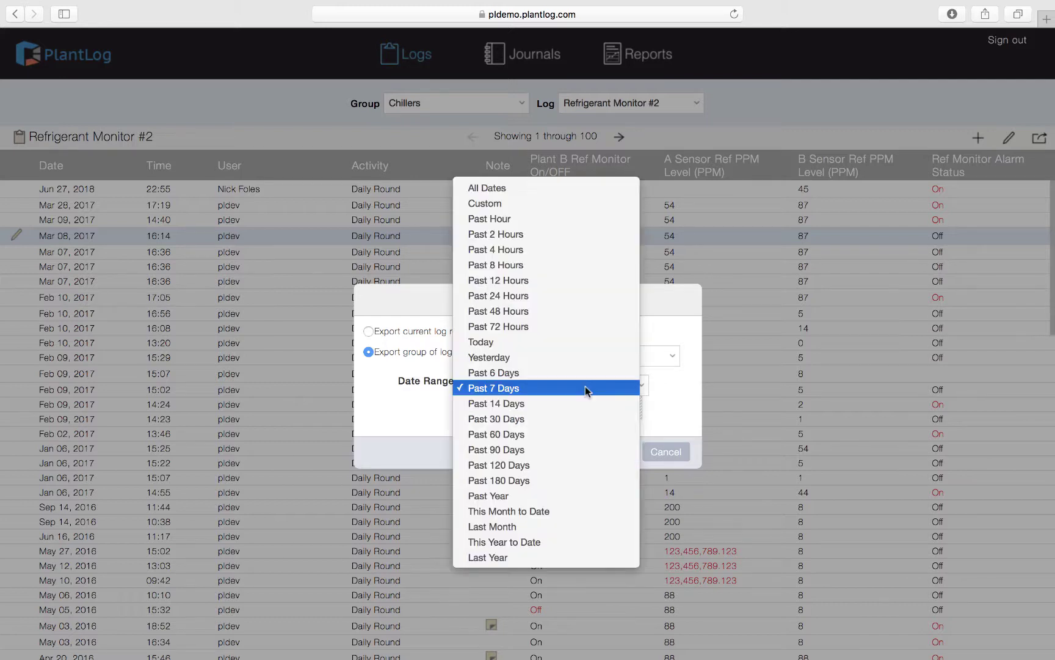
left_click(560, 432)
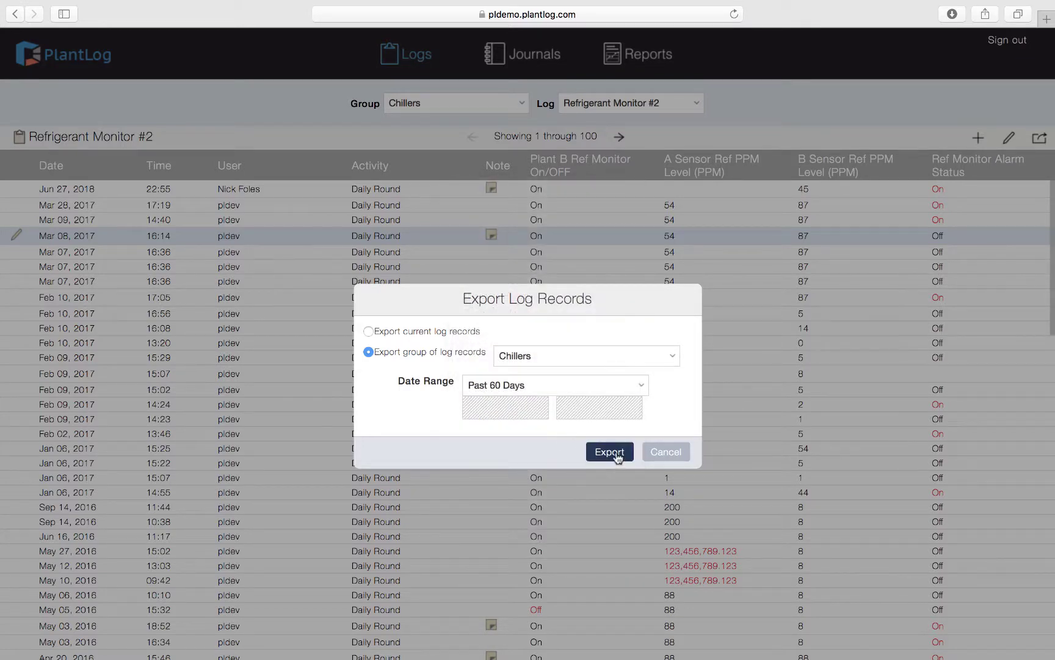
left_click(618, 457)
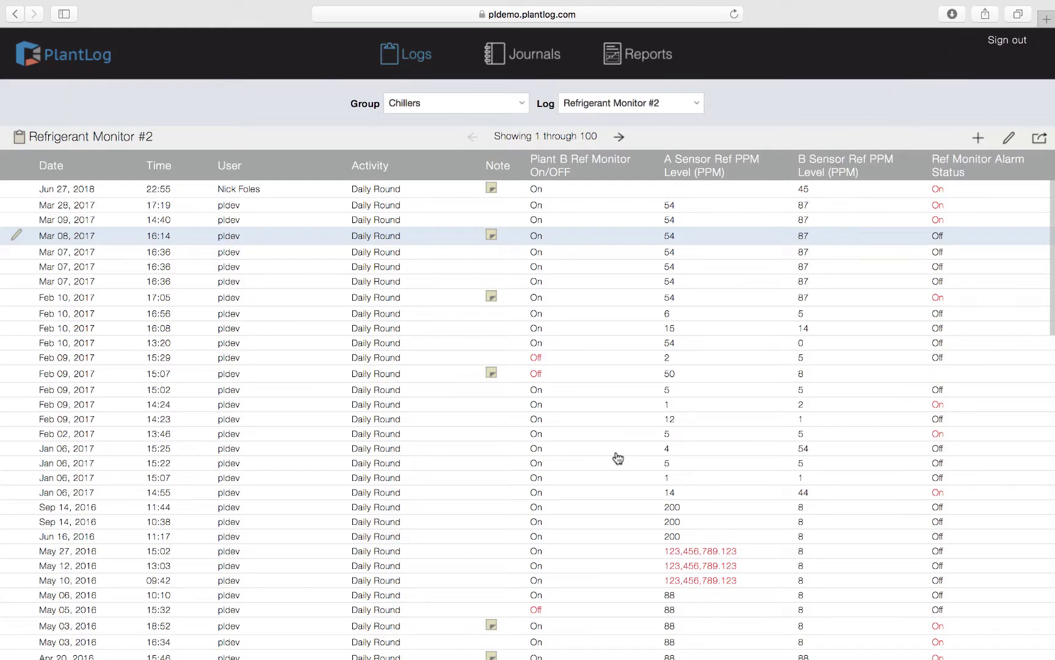